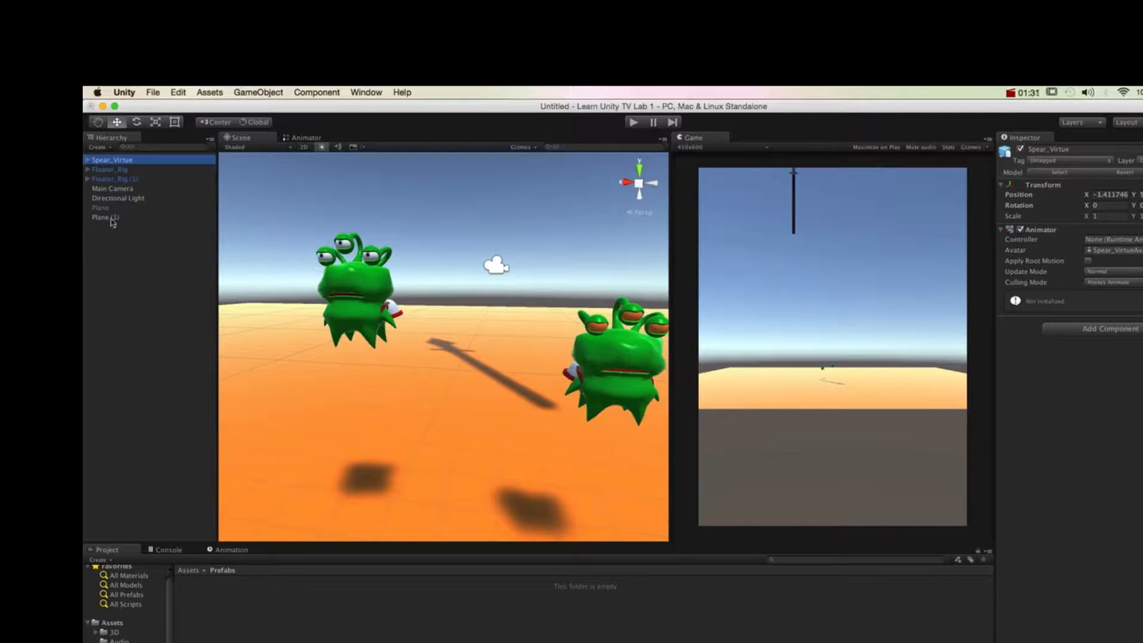
# Step: Delete the duplicate character Floater_Rig (1) from the scene
pyautogui.click(117, 181)
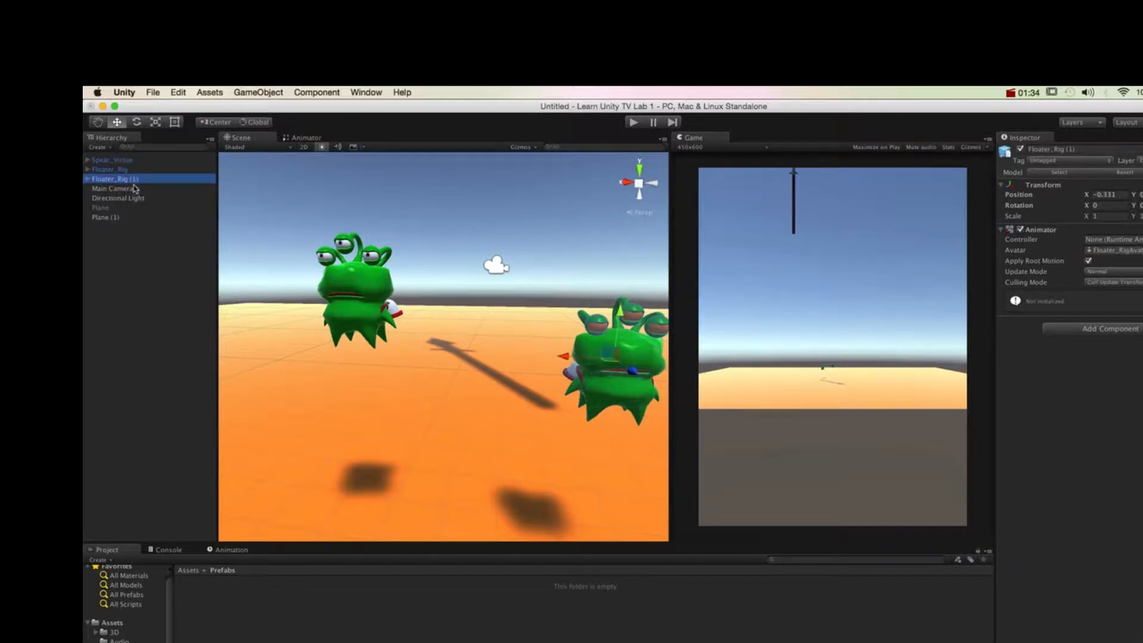
pyautogui.click(129, 170)
pyautogui.click(130, 181)
pyautogui.rightClick(129, 181)
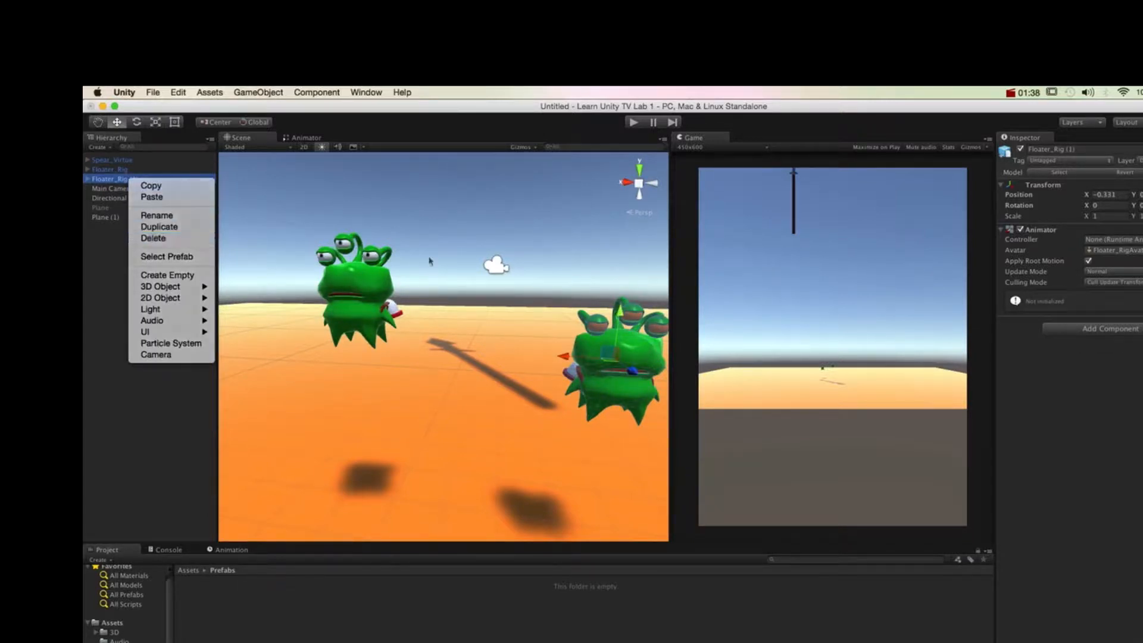
pyautogui.moveTo(469, 362)
pyautogui.keyDown('alt'); pyautogui.mouseDown()
pyautogui.moveTo(494, 345)
pyautogui.moveTo(602, 371)
pyautogui.moveTo(462, 348)
pyautogui.mouseUp(); pyautogui.keyUp('alt')
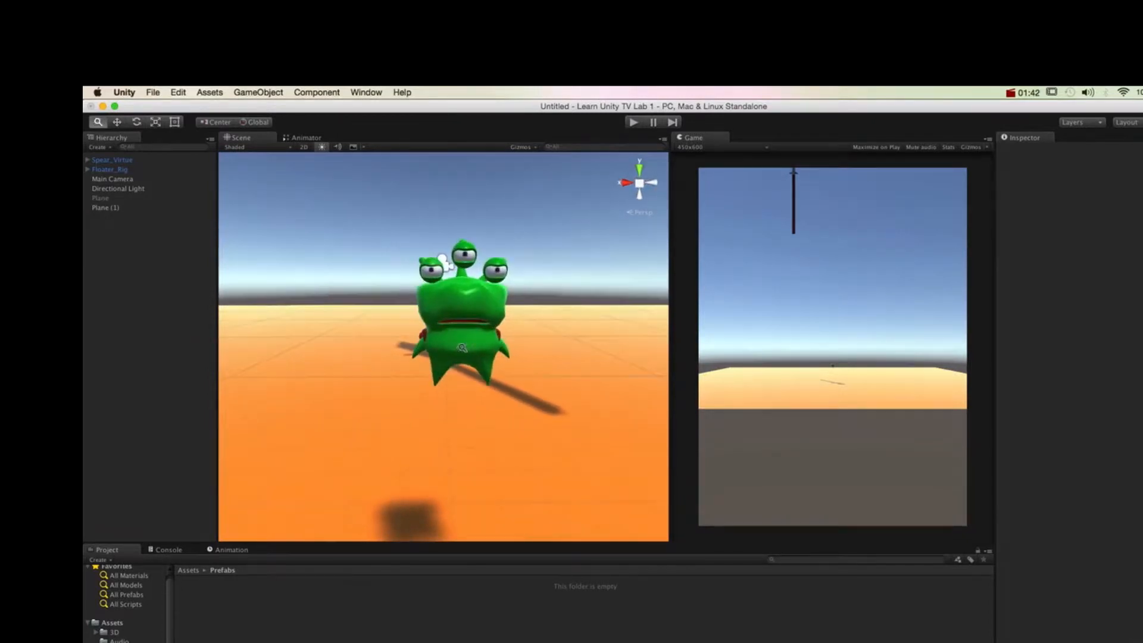
pyautogui.keyDown('alt'); pyautogui.moveTo(462, 348); pyautogui.dragTo(500, 351, button='right'); pyautogui.keyUp('alt')
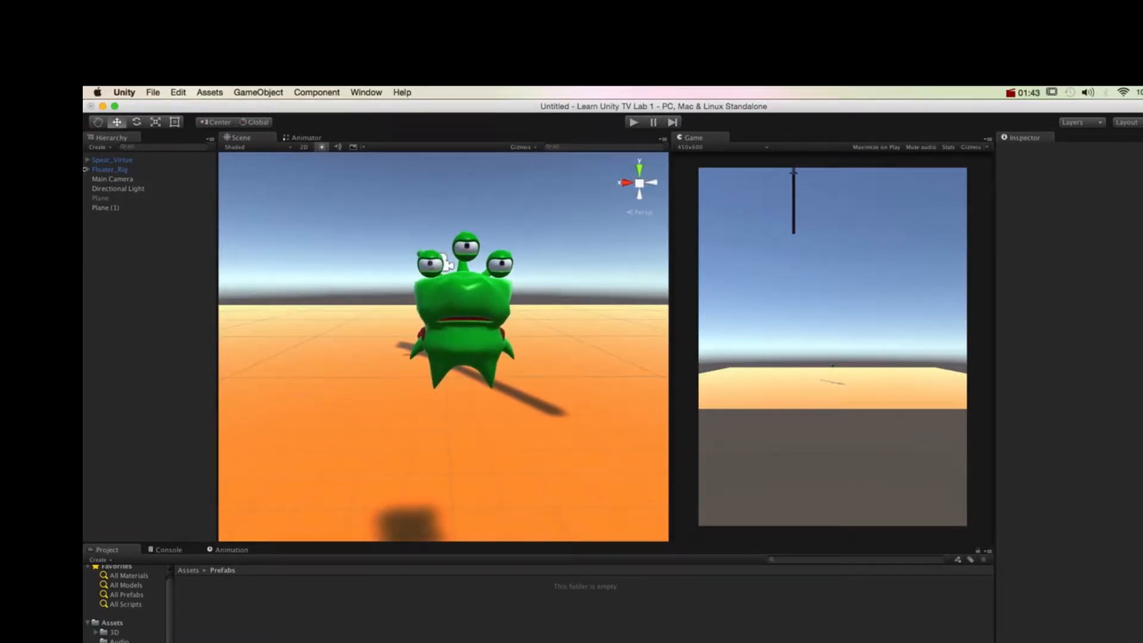
# Step: Play the scene to check Floater_Rig's floating animation and its Animator component, and stop playback
pyautogui.click(632, 123)
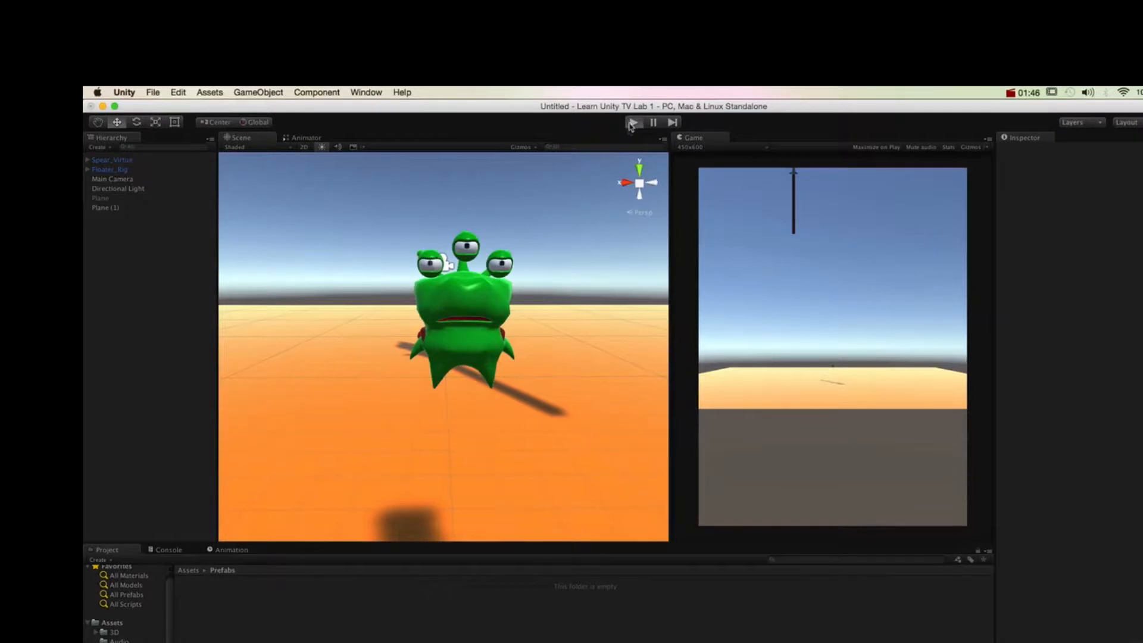
pyautogui.scroll(-3, 571, 239)
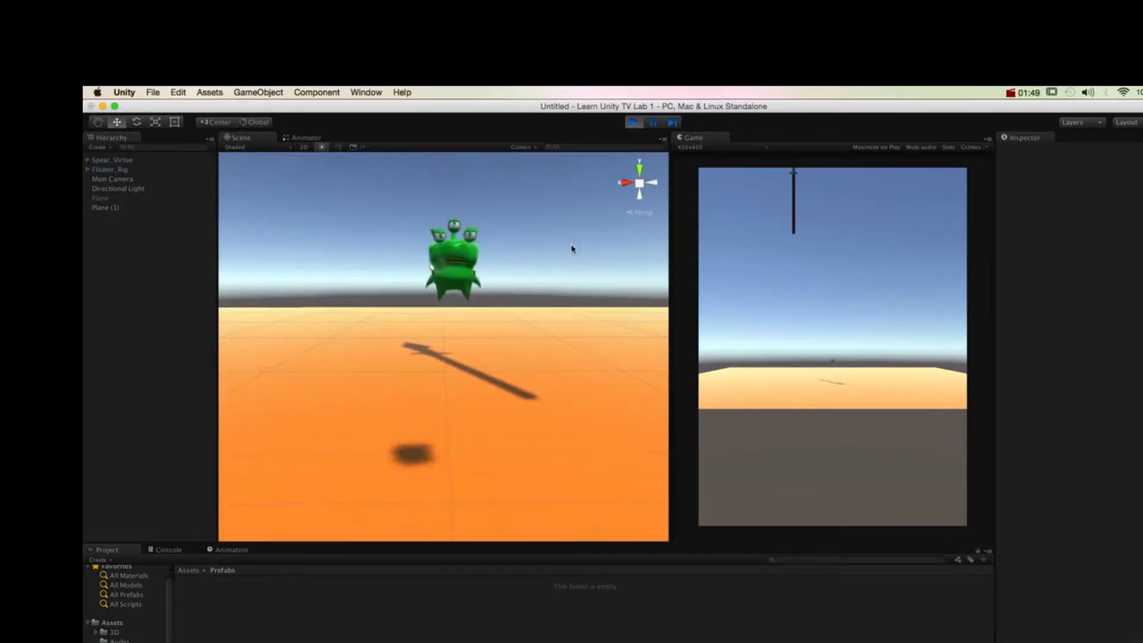
pyautogui.moveTo(556, 253); pyautogui.dragTo(554, 255, button='middle')
pyautogui.moveTo(542, 333)
pyautogui.keyDown('alt'); pyautogui.mouseDown()
pyautogui.moveTo(452, 359)
pyautogui.moveTo(520, 340)
pyautogui.mouseUp(); pyautogui.keyUp('alt')
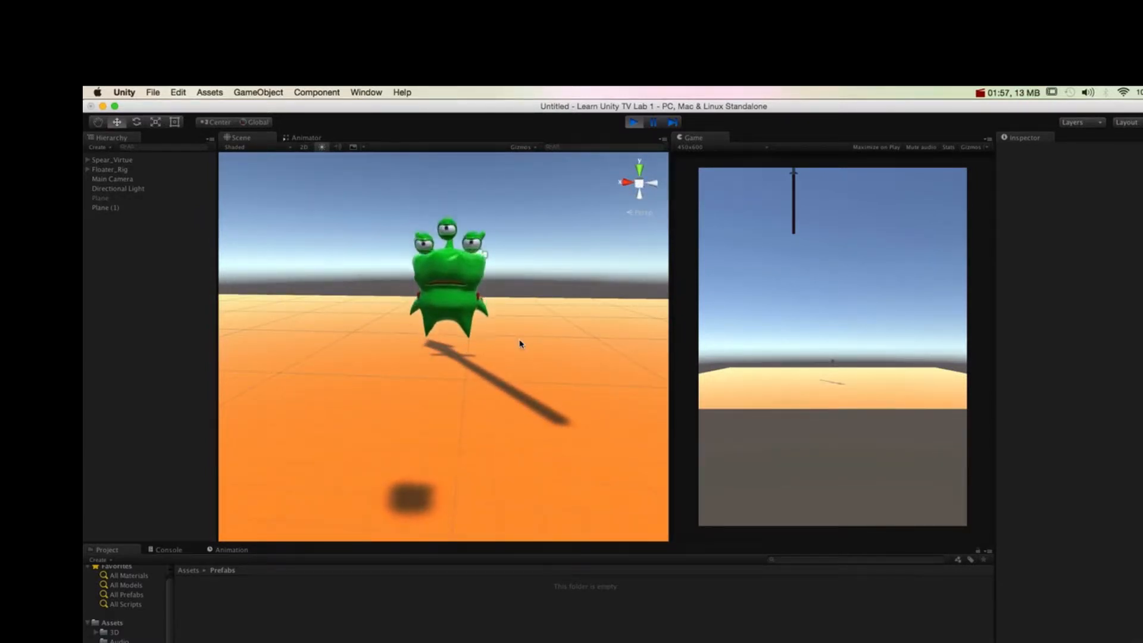
pyautogui.click(137, 171)
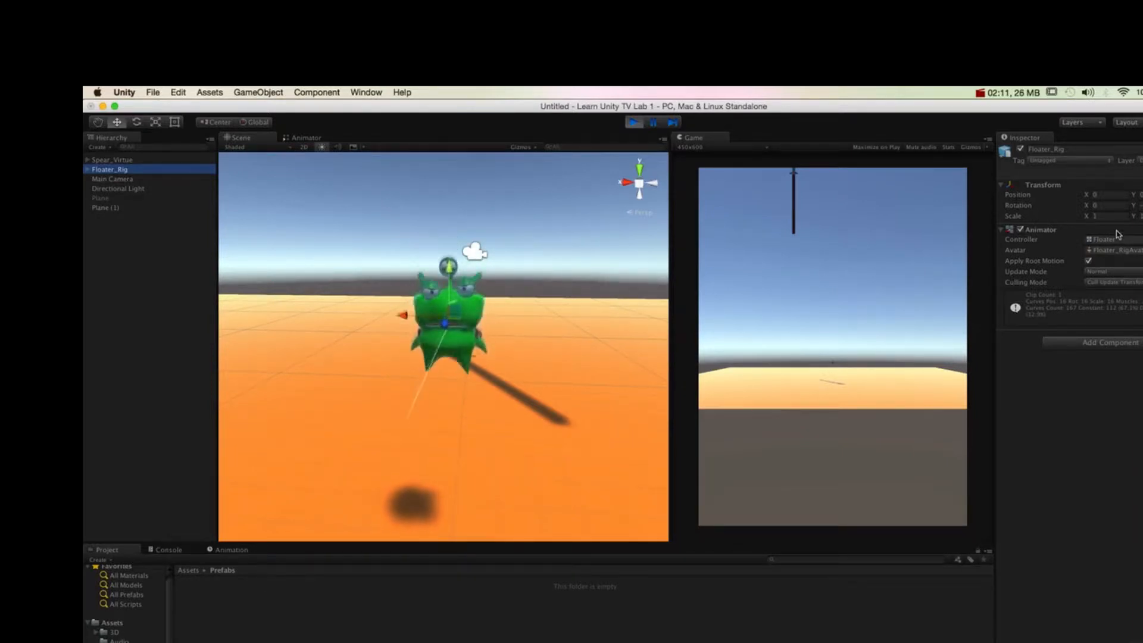
pyautogui.click(634, 122)
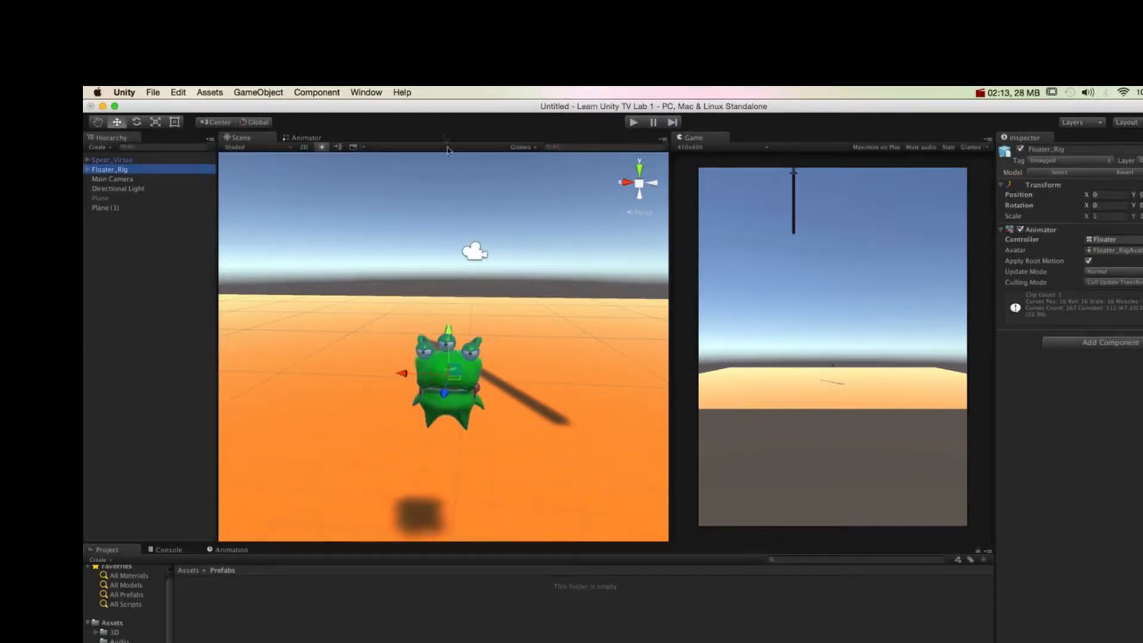
# Step: Add a Sphere Collider component to Floater_Rig
pyautogui.click(303, 93)
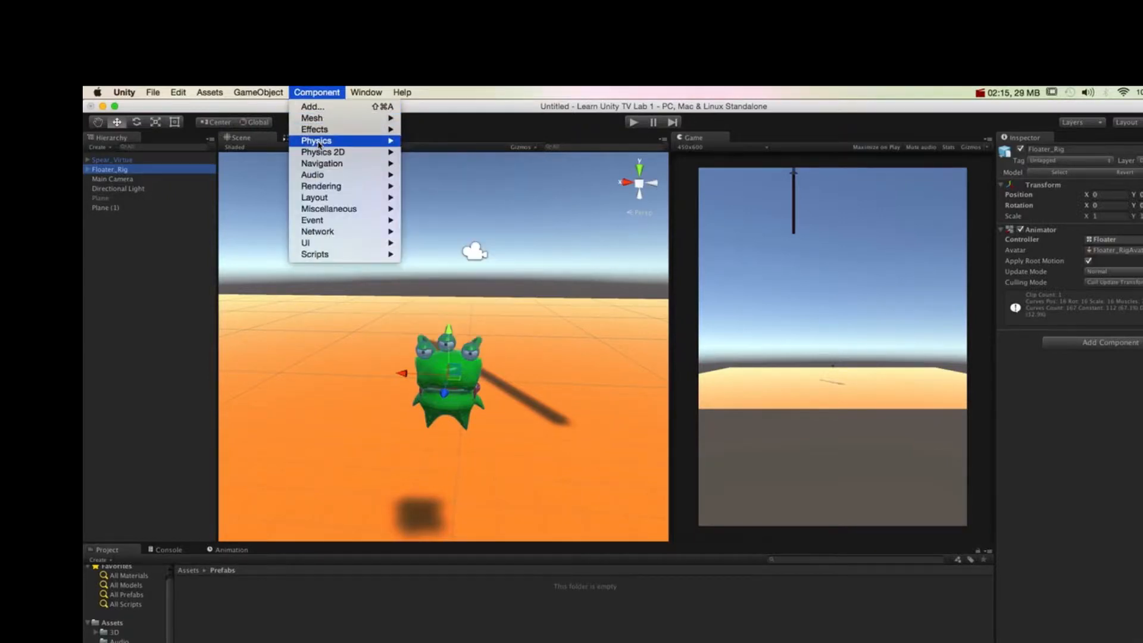
pyautogui.moveTo(334, 141)
pyautogui.click(443, 181)
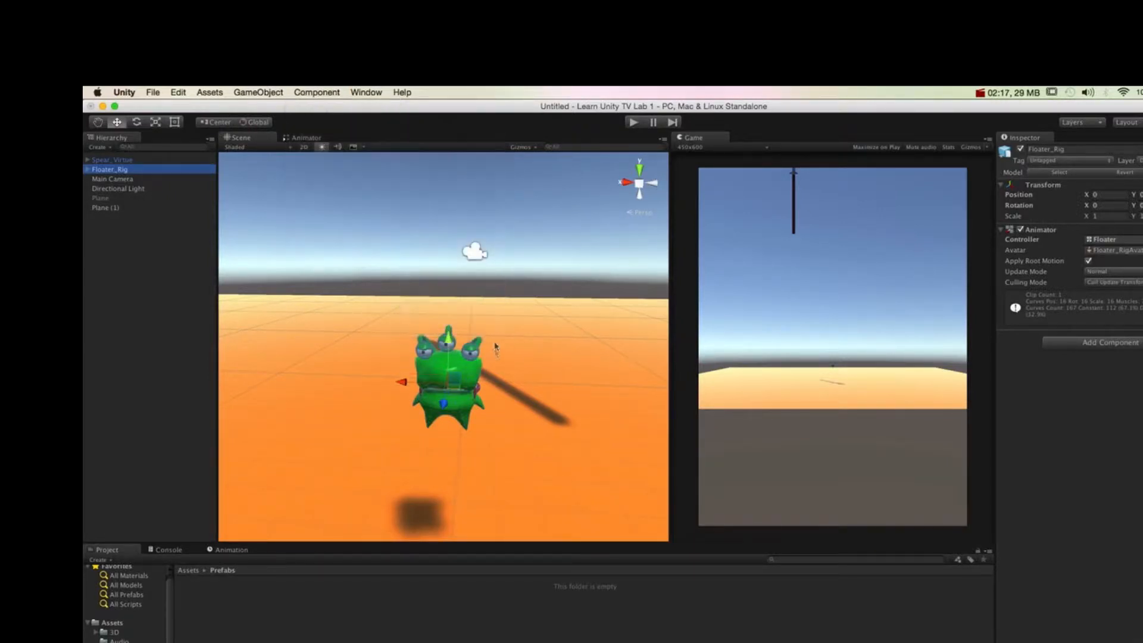
# Step: Set the Sphere Collider's radius to 0.1 so that it fits around the Floater_Rig character
pyautogui.moveTo(1064, 396); pyautogui.dragTo(1072, 420)
pyautogui.keyDown('alt'); pyautogui.moveTo(377, 457); pyautogui.dragTo(487, 357); pyautogui.keyUp('alt')
pyautogui.scroll(3, 487, 357)
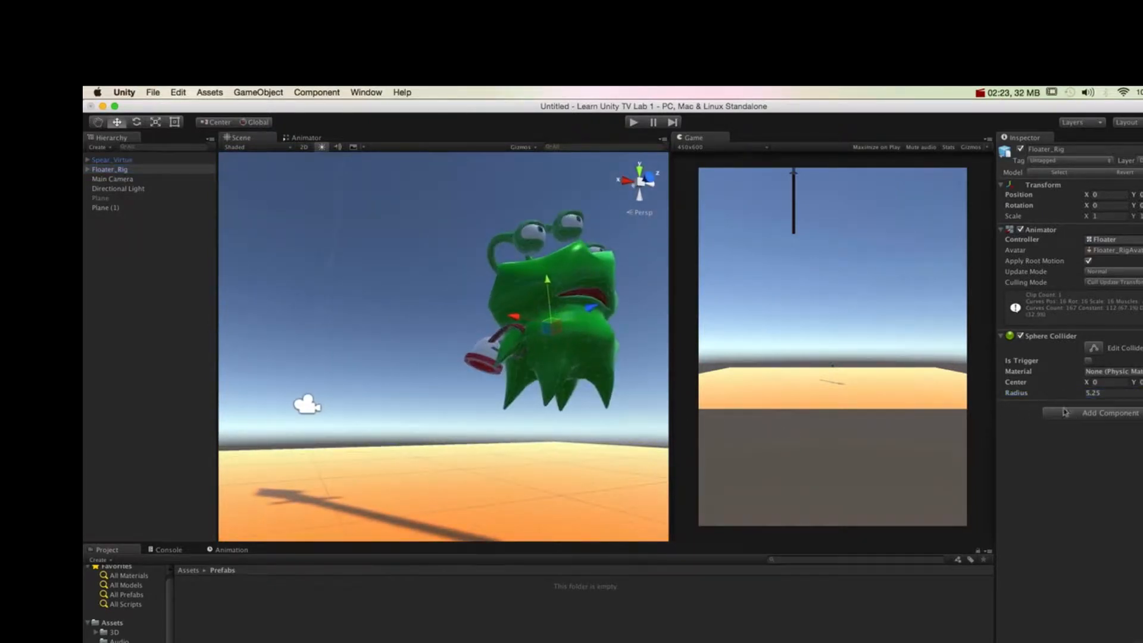
pyautogui.moveTo(1074, 398); pyautogui.dragTo(452, 446)
pyautogui.scroll(-10, 518, 378)
pyautogui.keyDown('alt'); pyautogui.moveTo(518, 377); pyautogui.dragTo(439, 351); pyautogui.keyUp('alt')
pyautogui.moveTo(1080, 395); pyautogui.dragTo(1055, 400)
pyautogui.keyDown('alt'); pyautogui.moveTo(484, 358); pyautogui.dragTo(484, 385); pyautogui.keyUp('alt')
pyautogui.keyDown('alt'); pyautogui.moveTo(484, 385); pyautogui.dragTo(1068, 458, button='right'); pyautogui.keyUp('alt')
pyautogui.keyDown('alt'); pyautogui.moveTo(397, 381); pyautogui.dragTo(714, 409, button='right'); pyautogui.keyUp('alt')
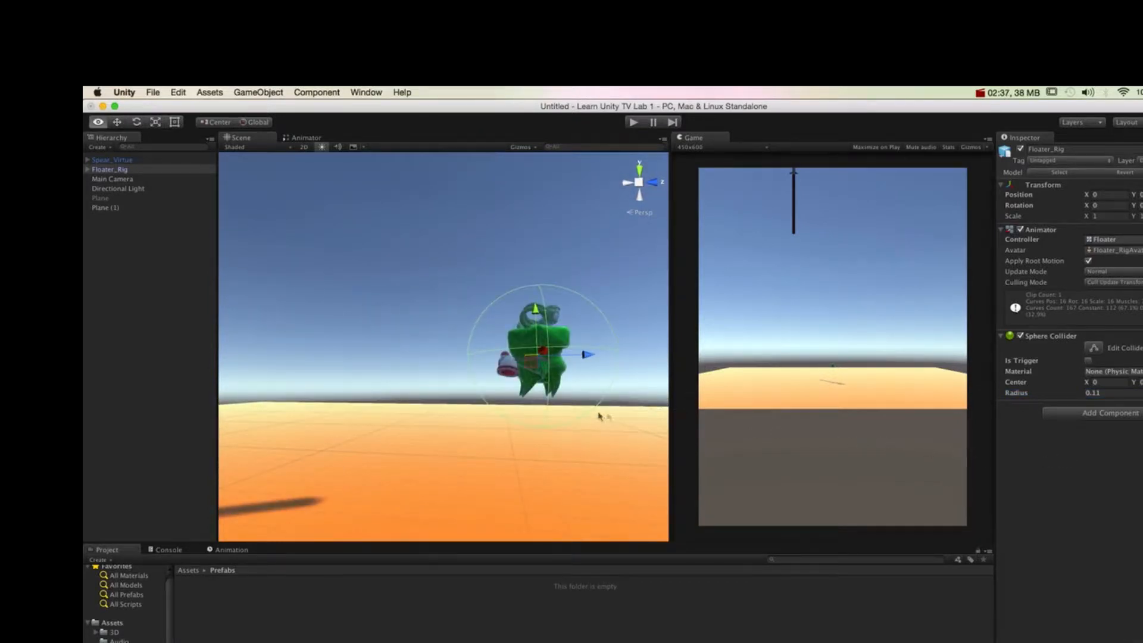
pyautogui.keyDown('alt'); pyautogui.moveTo(522, 396); pyautogui.dragTo(721, 419, button='right'); pyautogui.keyUp('alt')
pyautogui.moveTo(1082, 398); pyautogui.dragTo(1076, 399)
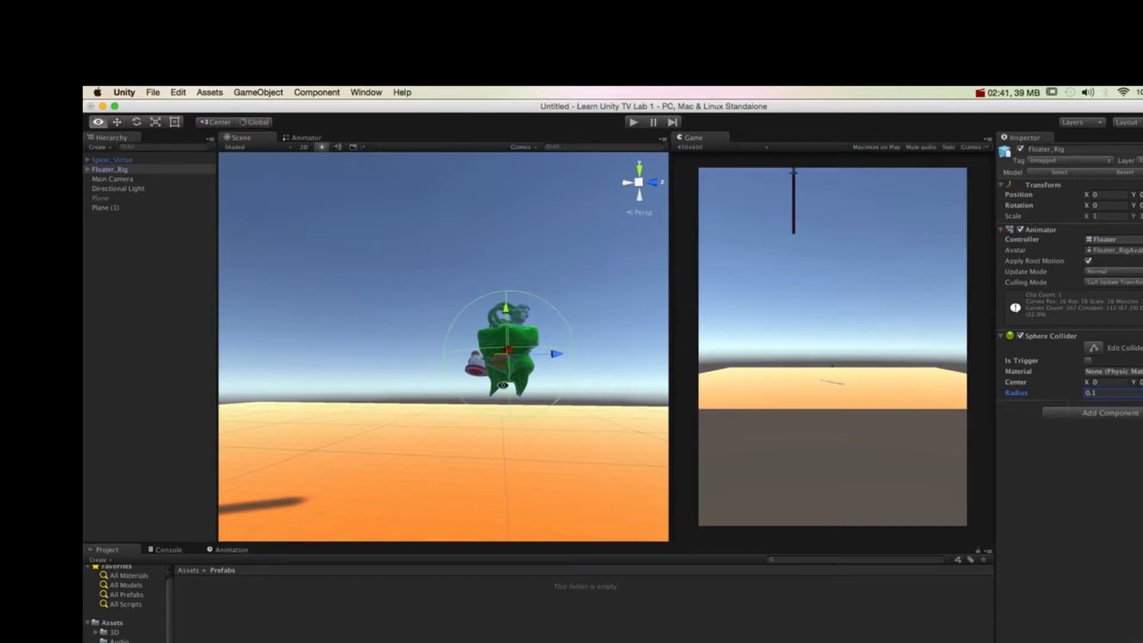
pyautogui.keyDown('alt'); pyautogui.moveTo(502, 385); pyautogui.dragTo(349, 403); pyautogui.keyUp('alt')
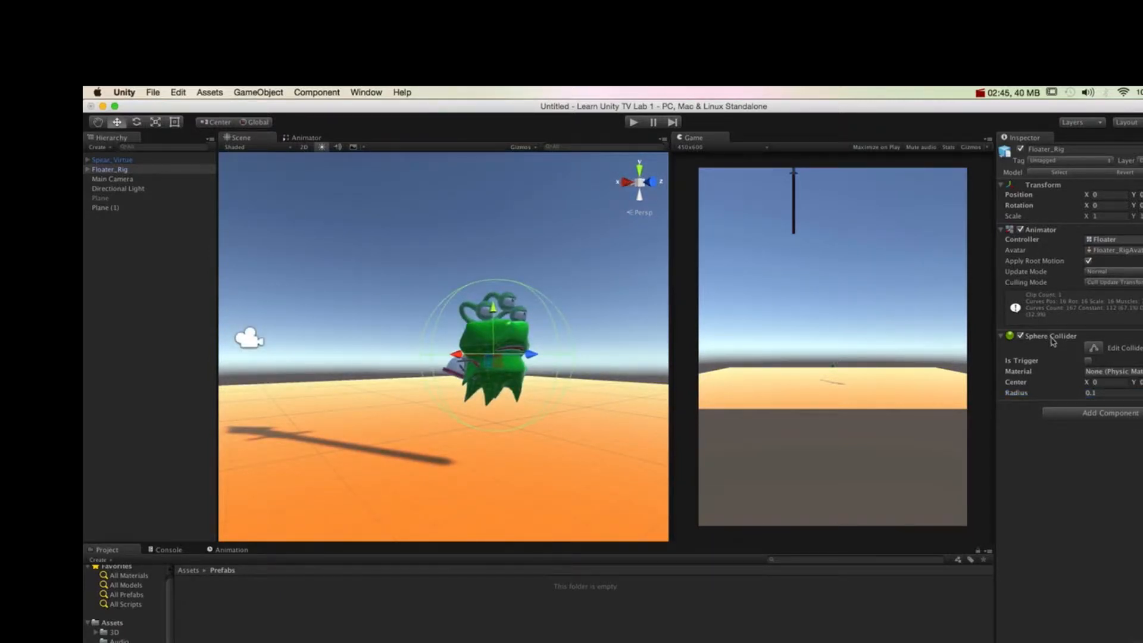
pyautogui.keyDown('alt'); pyautogui.moveTo(500, 331); pyautogui.dragTo(429, 294); pyautogui.keyUp('alt')
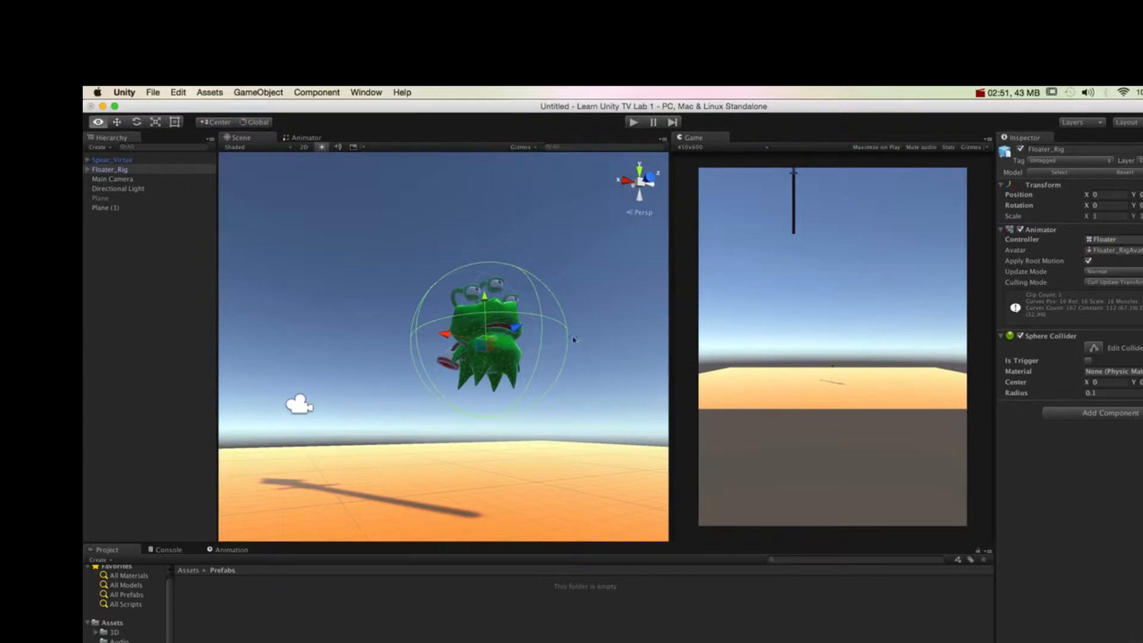
pyautogui.keyDown('alt'); pyautogui.moveTo(573, 337); pyautogui.dragTo(564, 355); pyautogui.keyUp('alt')
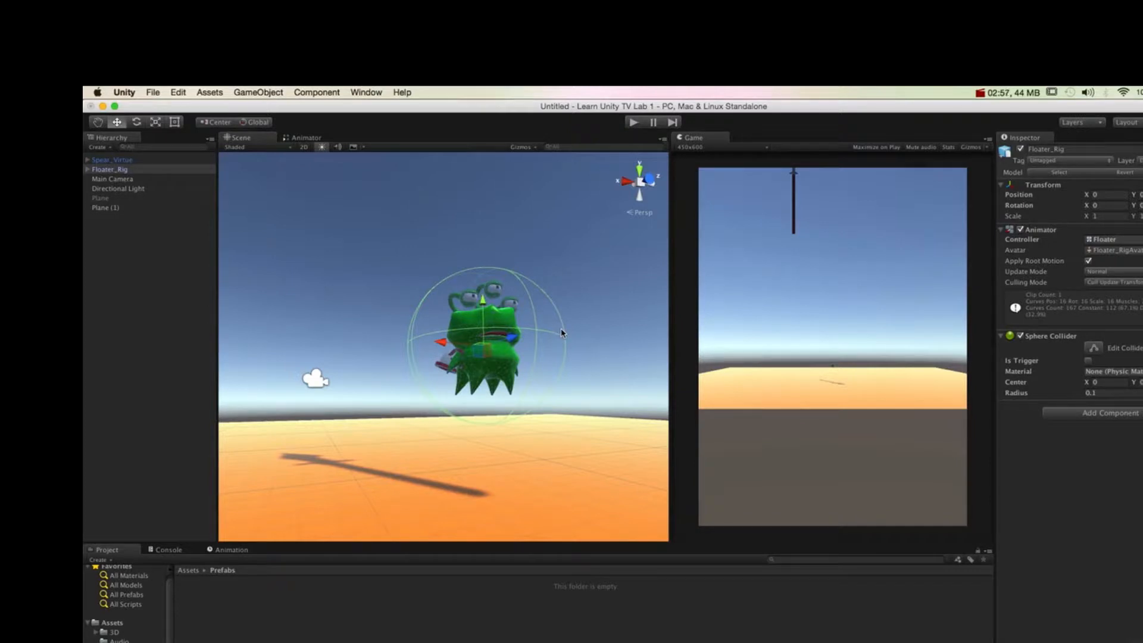
pyautogui.keyDown('alt'); pyautogui.moveTo(534, 346); pyautogui.dragTo(527, 318); pyautogui.keyUp('alt')
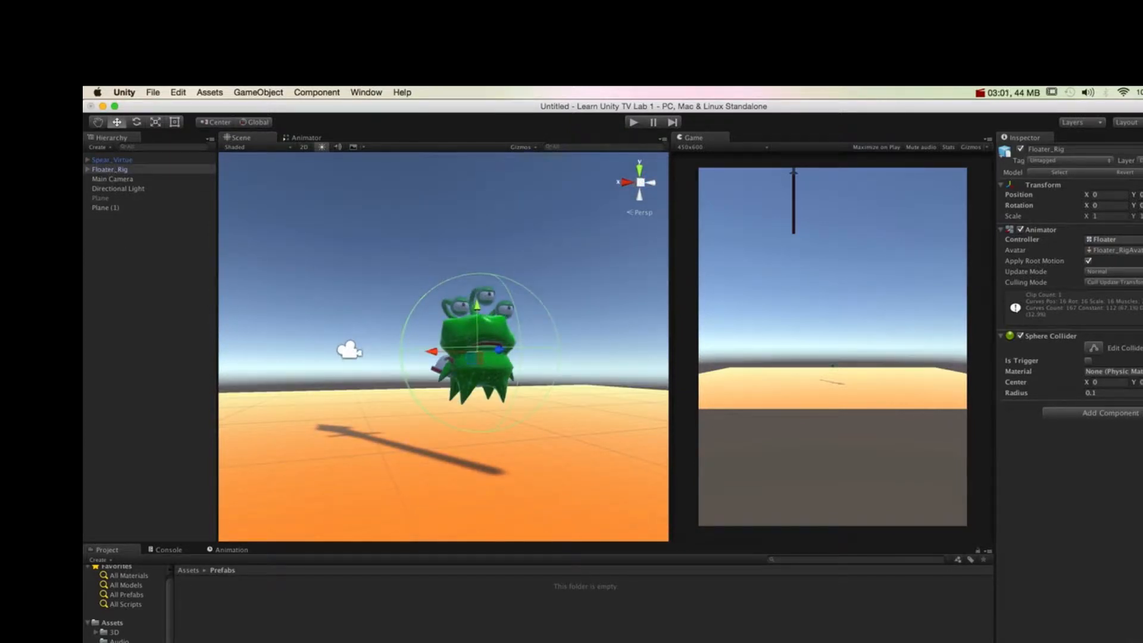
# Step: Create a prefab from the scene's Floater_Rig in the Prefabs folder and inspect both the prefab and the scene instance
pyautogui.click(113, 623)
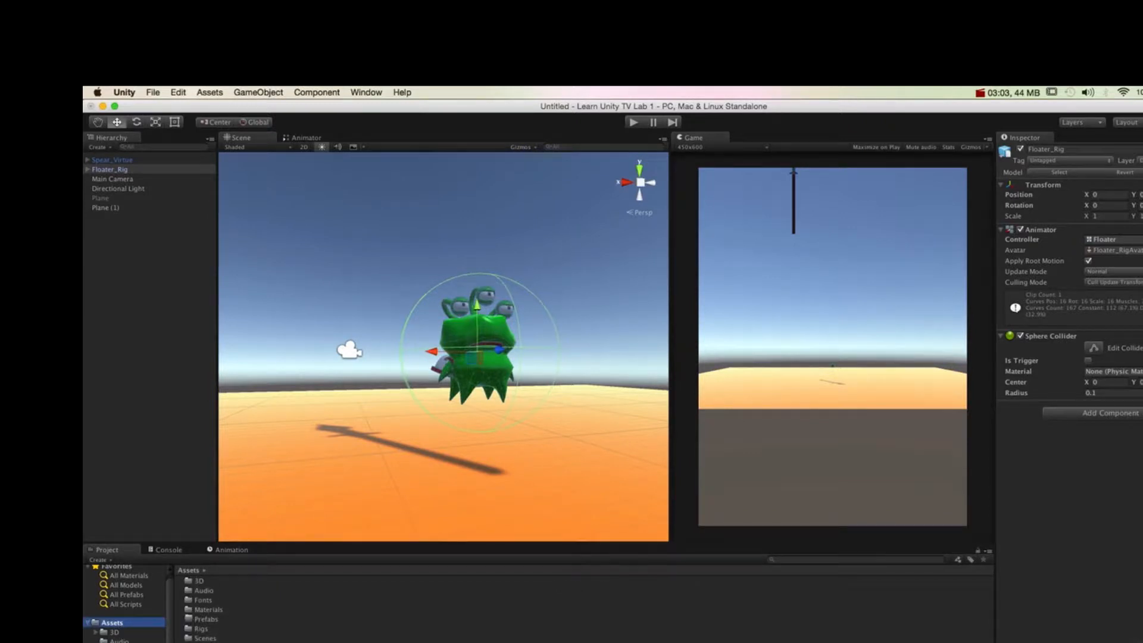
pyautogui.doubleClick(202, 619)
pyautogui.moveTo(122, 173); pyautogui.dragTo(326, 640)
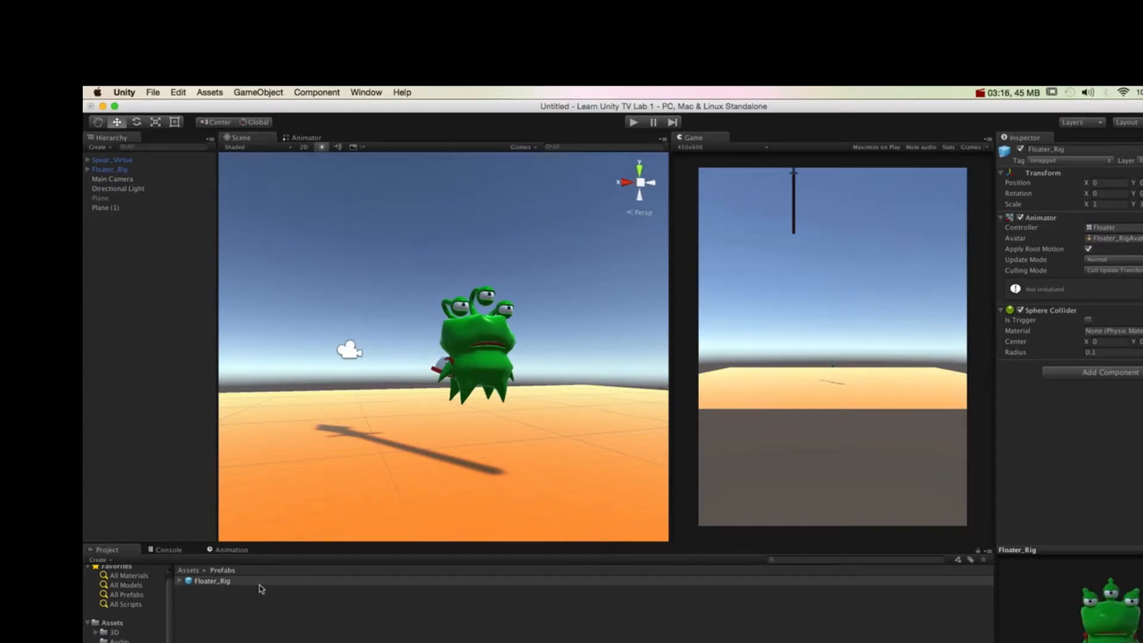
pyautogui.click(202, 584)
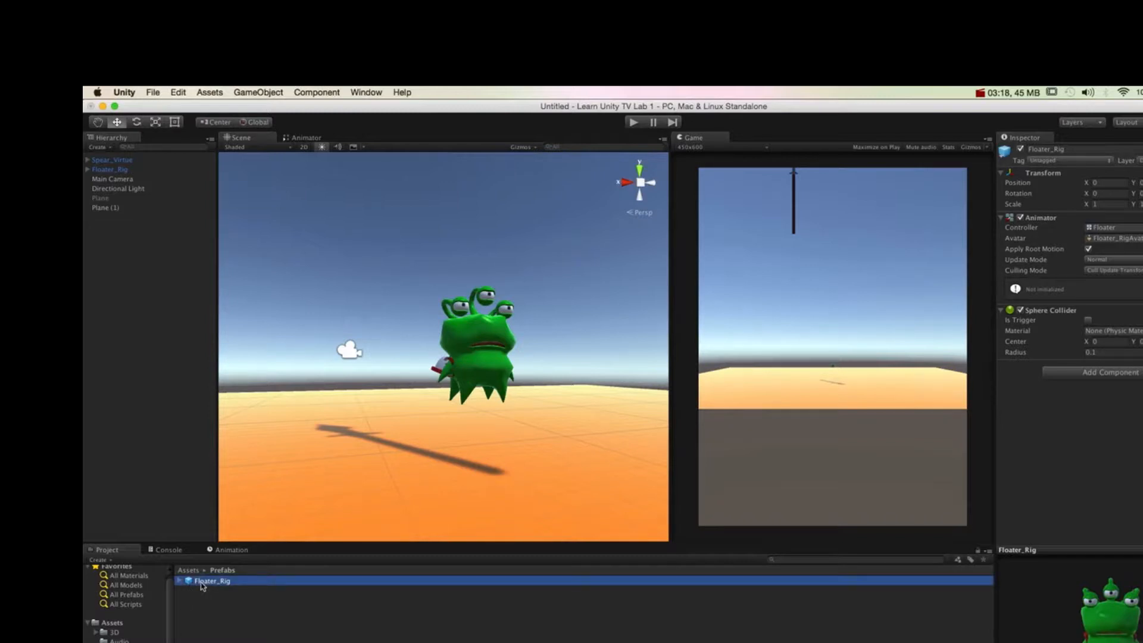
pyautogui.click(136, 171)
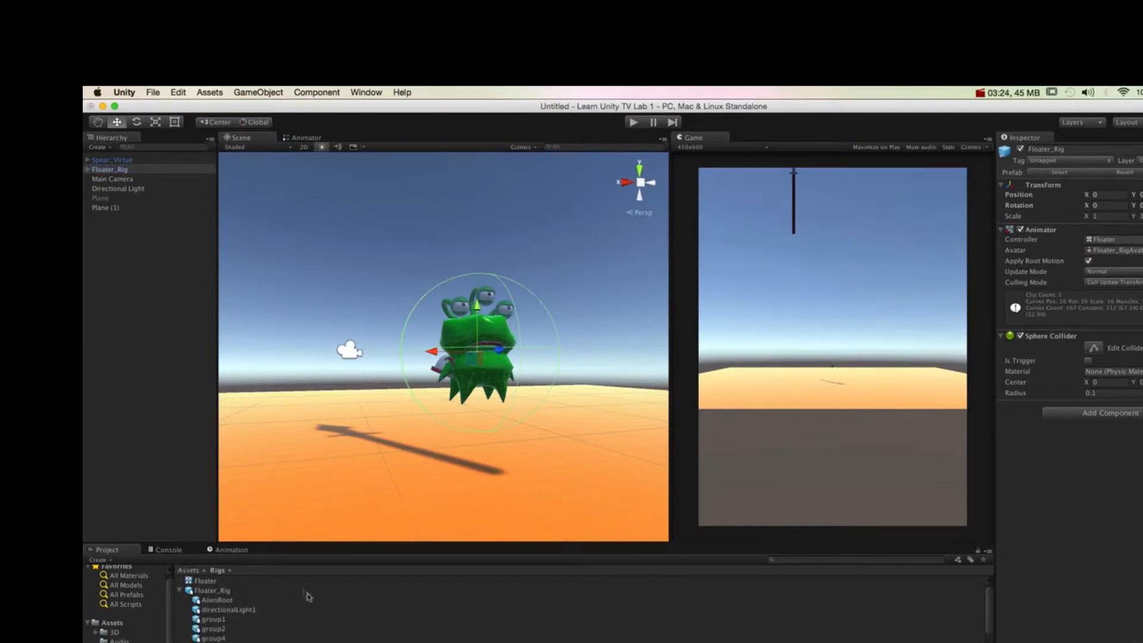
# Step: Add another instance of the original Floater_Rig model from the Rigs folder to the scene
pyautogui.click(238, 590)
pyautogui.click(180, 590)
pyautogui.click(180, 591)
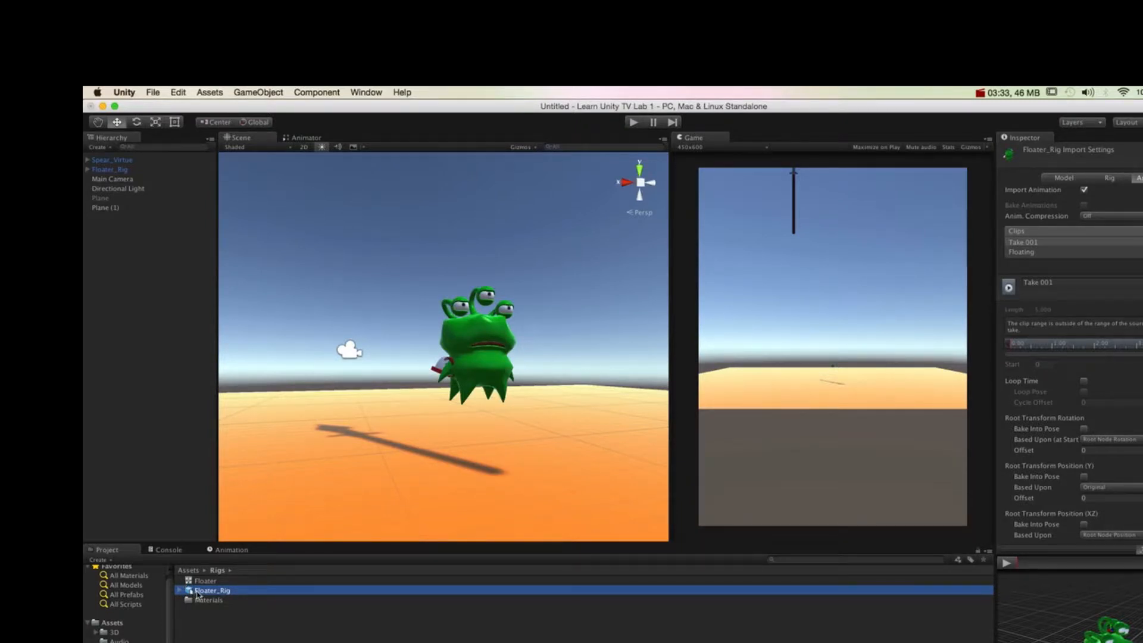
pyautogui.moveTo(209, 597); pyautogui.dragTo(85, 290)
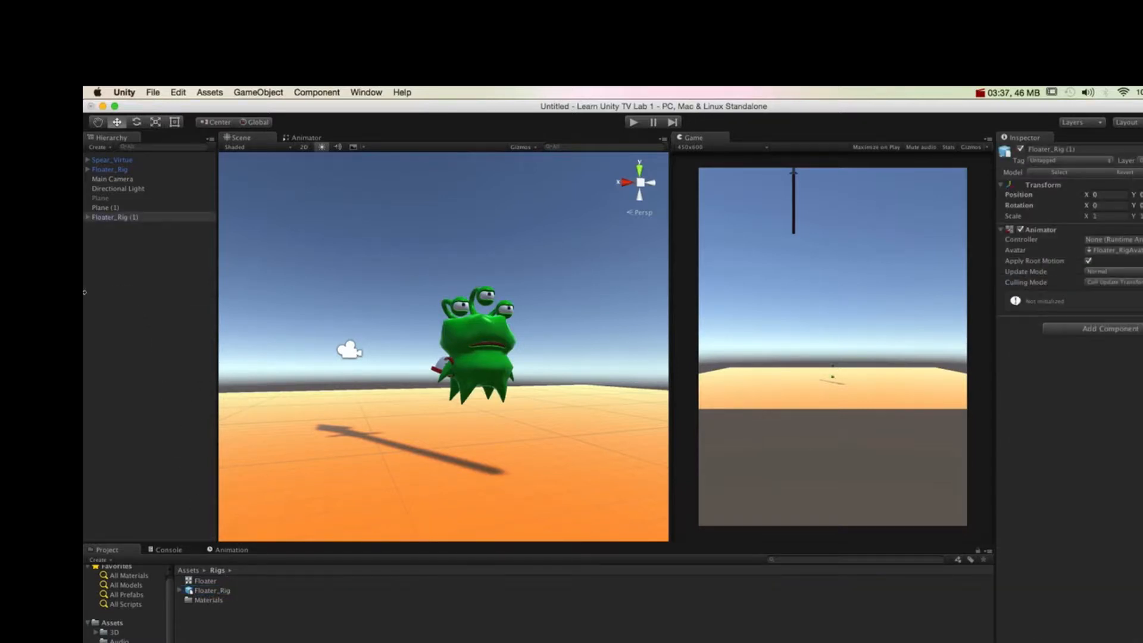
# Step: Move Floater_Rig (1) away from the first character to about X 0.306 and compare the two
pyautogui.scroll(-6, 466, 411)
pyautogui.moveTo(448, 382); pyautogui.dragTo(448, 331)
pyautogui.moveTo(408, 381); pyautogui.dragTo(350, 379)
pyautogui.keyDown('alt'); pyautogui.moveTo(433, 312); pyautogui.dragTo(442, 358); pyautogui.keyUp('alt')
pyautogui.keyDown('alt'); pyautogui.moveTo(442, 358); pyautogui.dragTo(719, 417, button='right'); pyautogui.keyUp('alt')
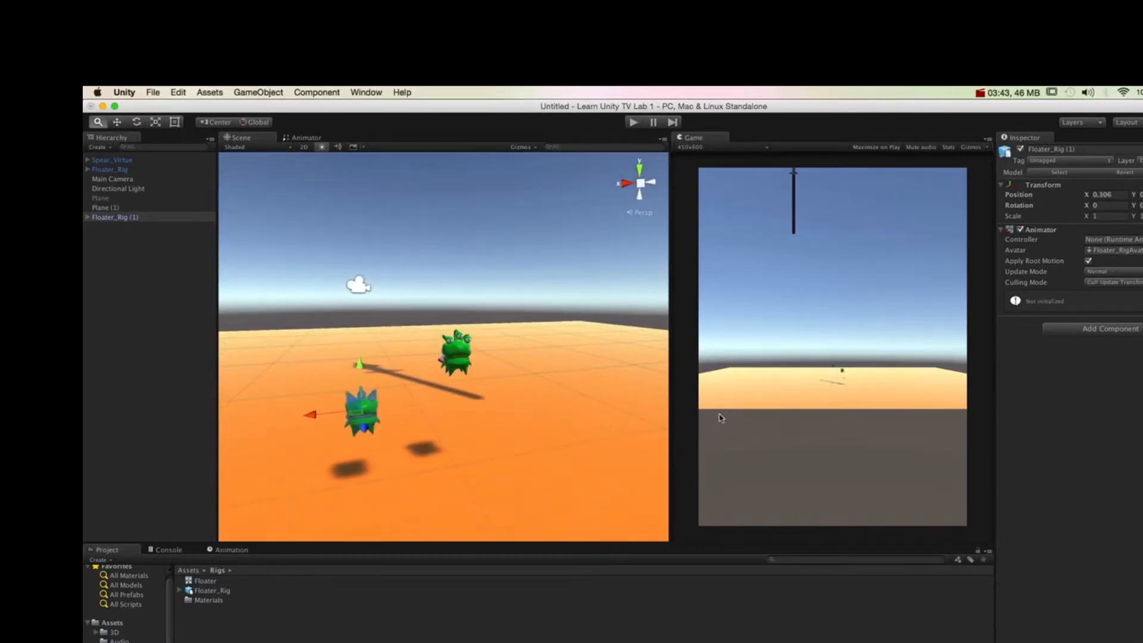
pyautogui.keyDown('alt'); pyautogui.moveTo(405, 365); pyautogui.dragTo(437, 342, button='right'); pyautogui.keyUp('alt')
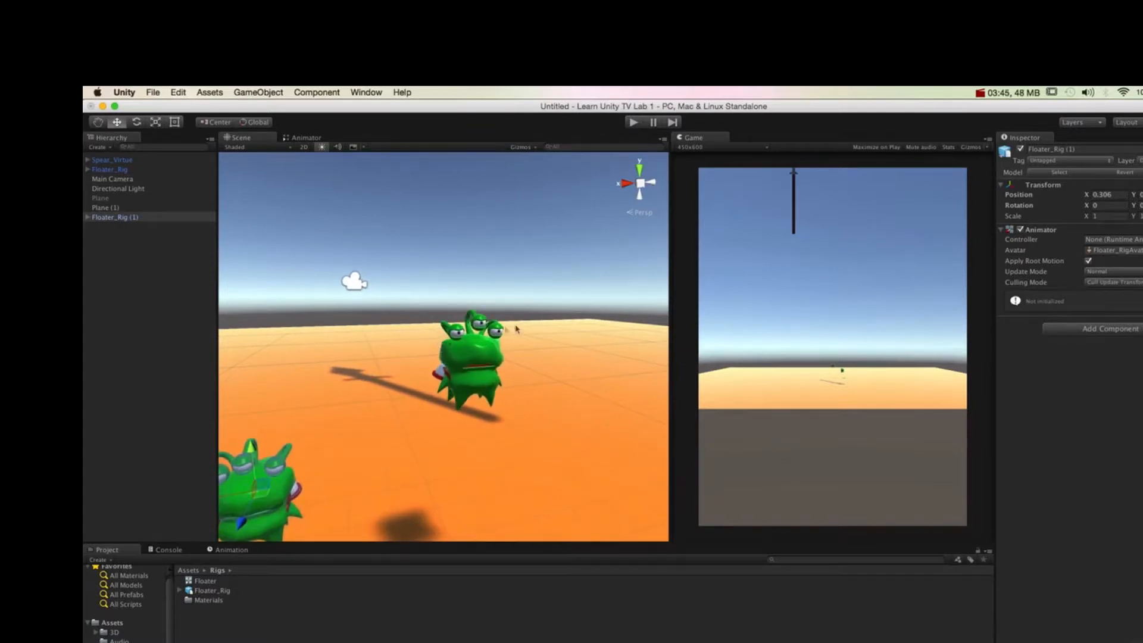
pyautogui.keyDown('alt'); pyautogui.moveTo(499, 370); pyautogui.dragTo(481, 367); pyautogui.keyUp('alt')
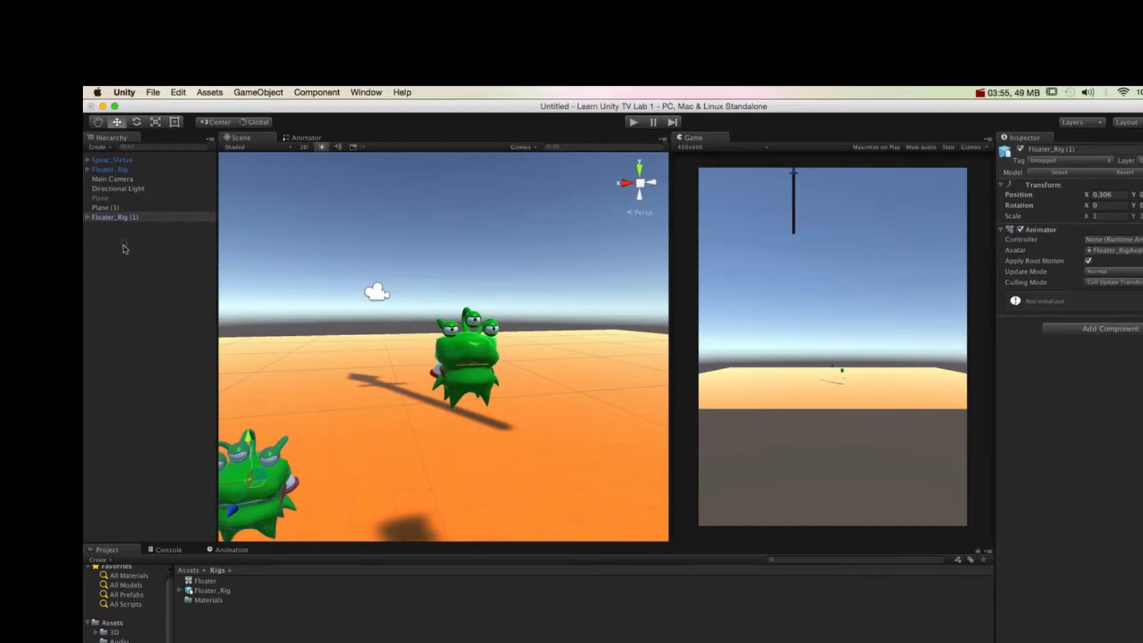
# Step: Delete the extra Floater_Rig (1) instance without a collider from the scene
pyautogui.rightClick(123, 220)
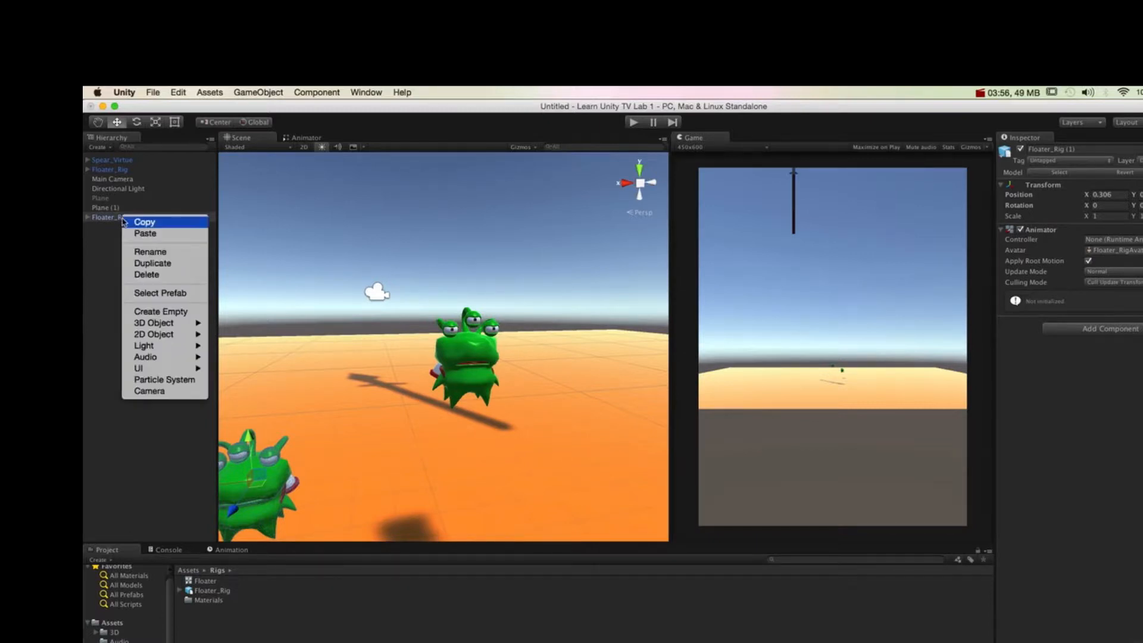
pyautogui.click(147, 274)
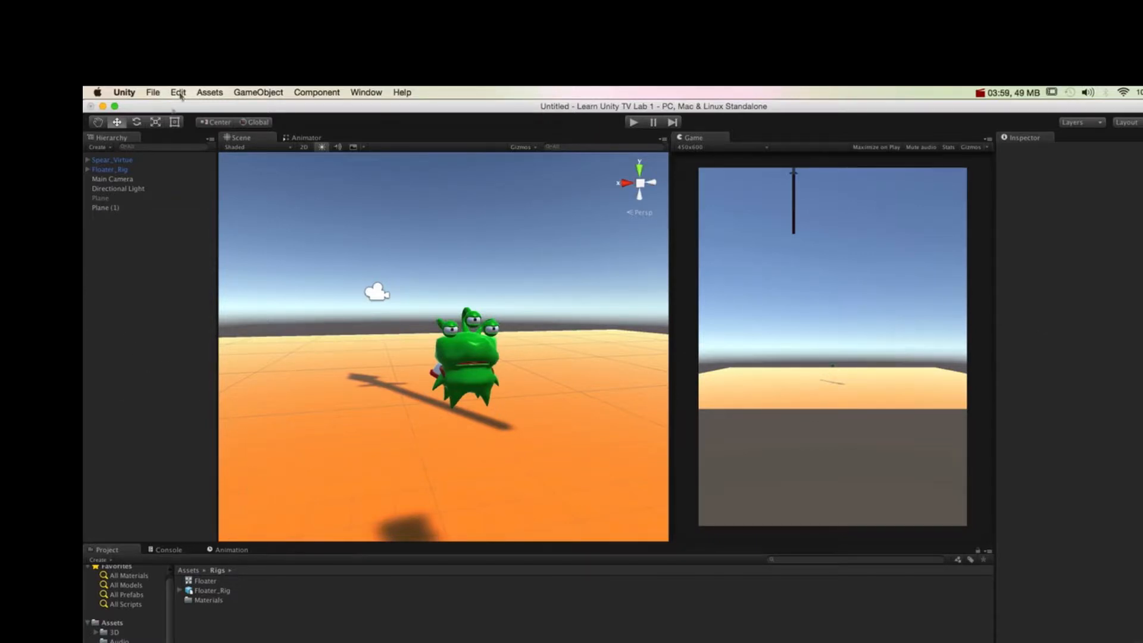
# Step: Compare the Floater_Rig scene instance, the source model in Rigs and the prefab in Prefabs
pyautogui.click(130, 169)
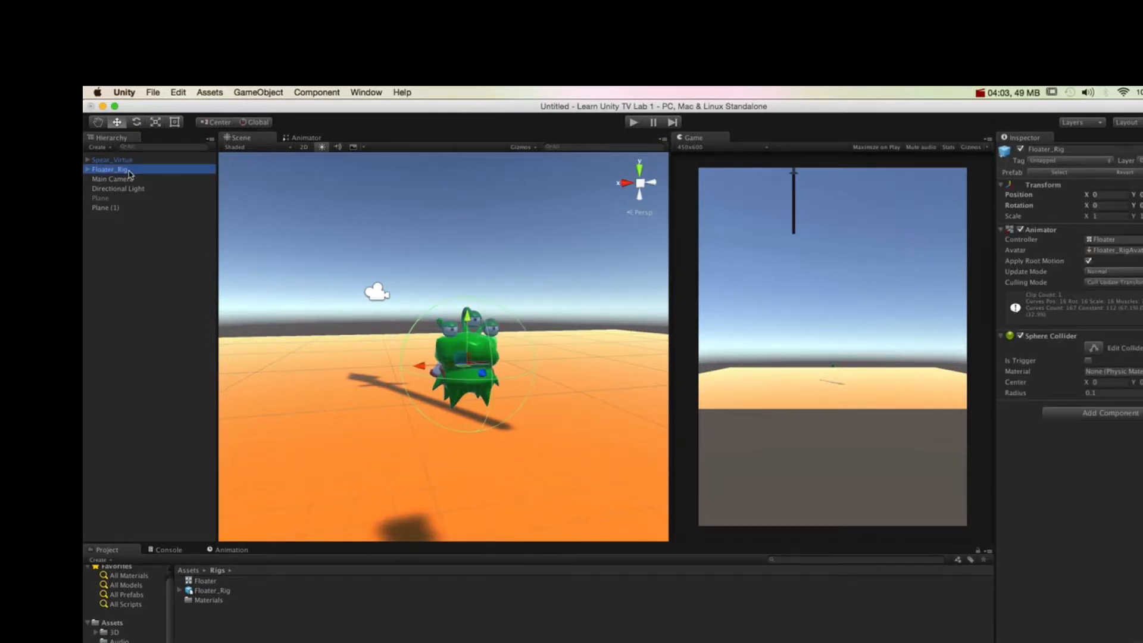
pyautogui.click(200, 591)
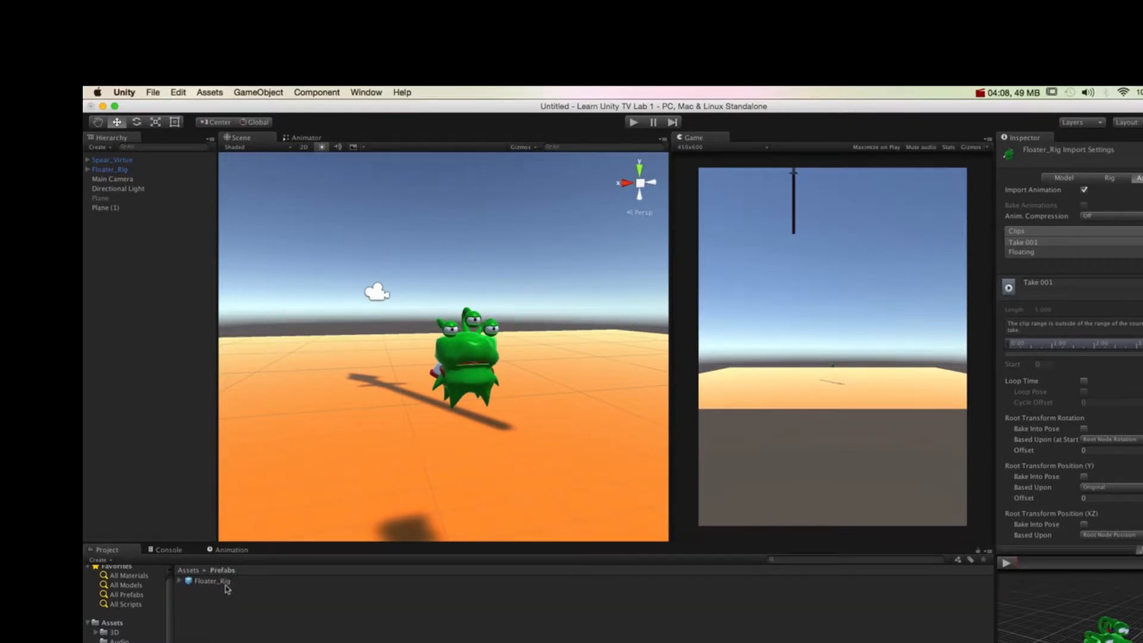
pyautogui.click(225, 581)
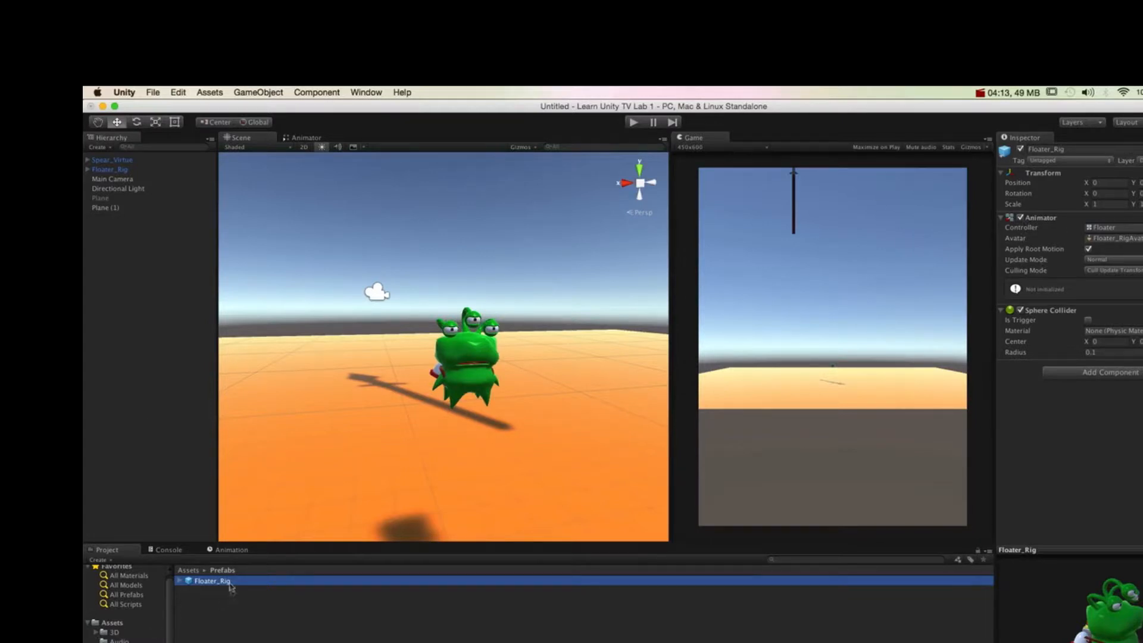
pyautogui.press('Return')
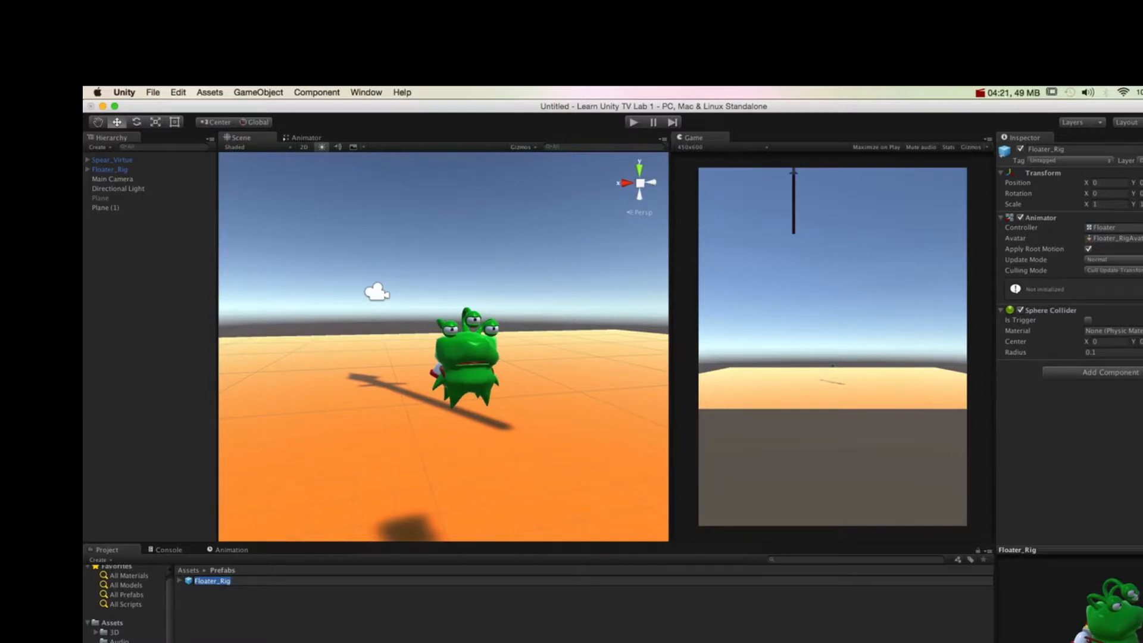
# Step: Review the Model, Rig and Animations import settings of the Floater_Rig model in the Rigs folder
pyautogui.click(210, 591)
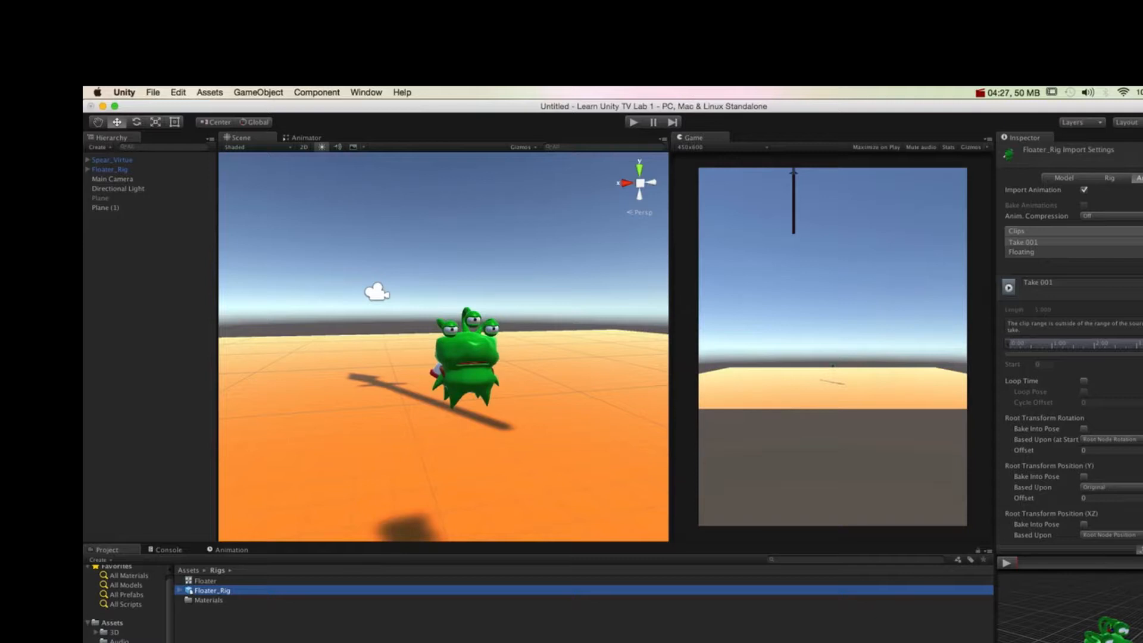
pyautogui.click(1065, 178)
pyautogui.click(1114, 178)
pyautogui.click(1139, 178)
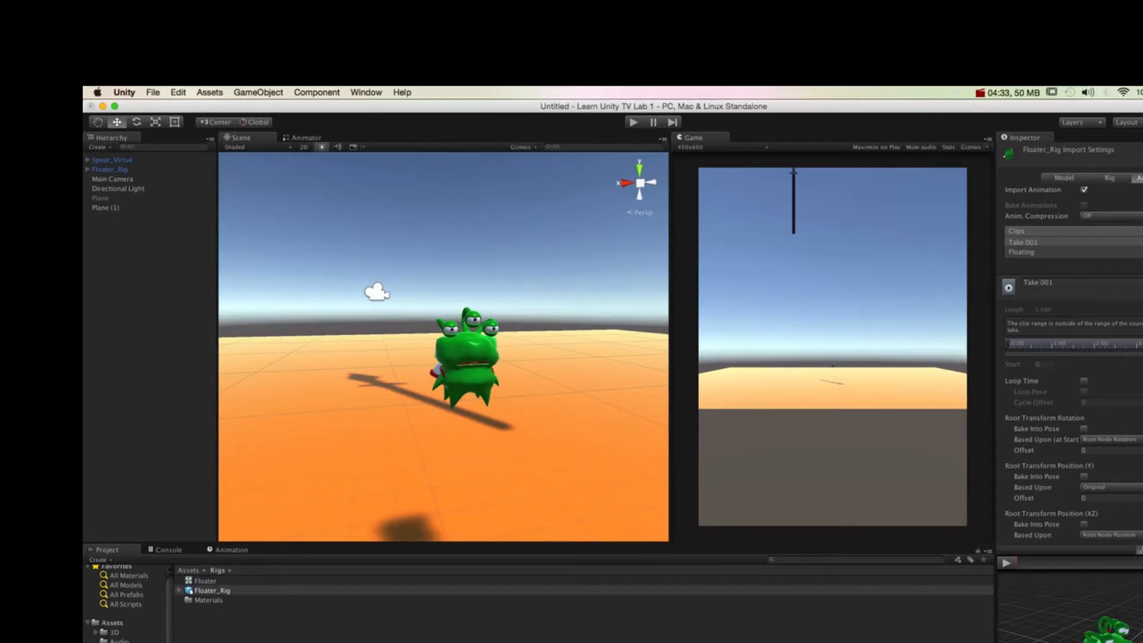
# Step: Compare the Floater_Rig prefab in Prefabs, the source model in Rigs, and the Floater_Rig and Spear_Virtue scene instances
pyautogui.click(121, 642)
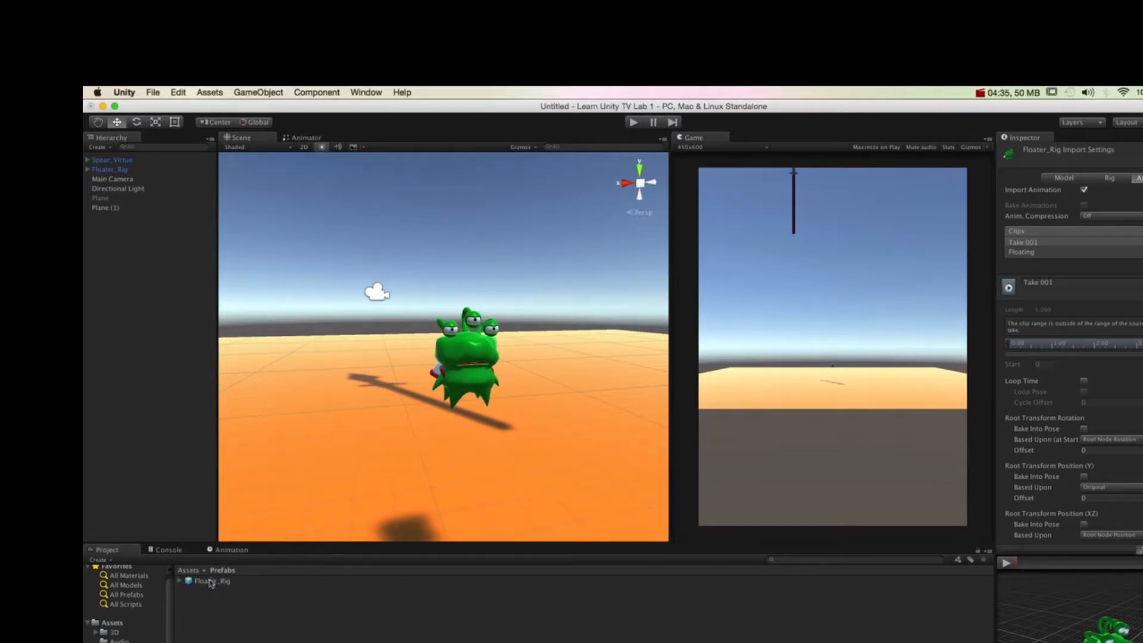
pyautogui.click(211, 581)
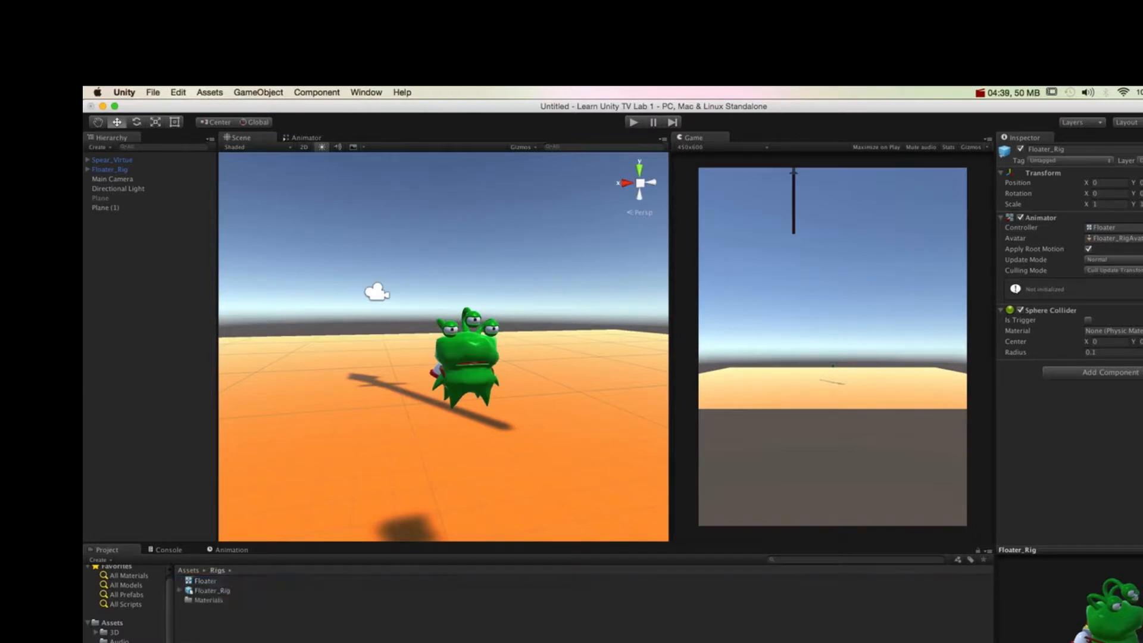
pyautogui.click(205, 591)
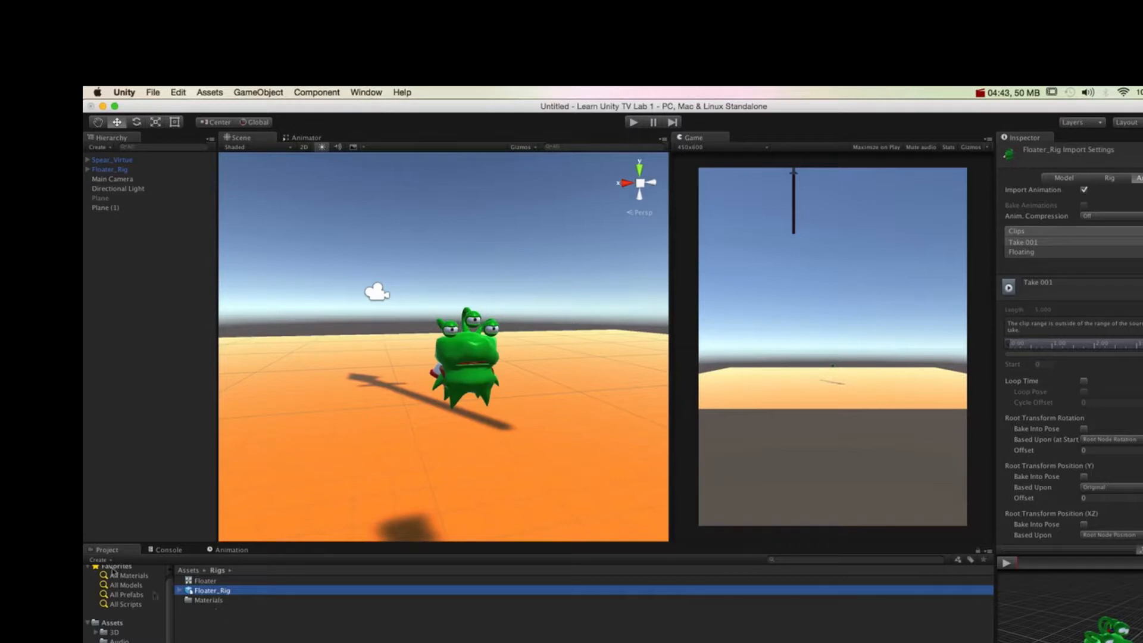
pyautogui.click(122, 171)
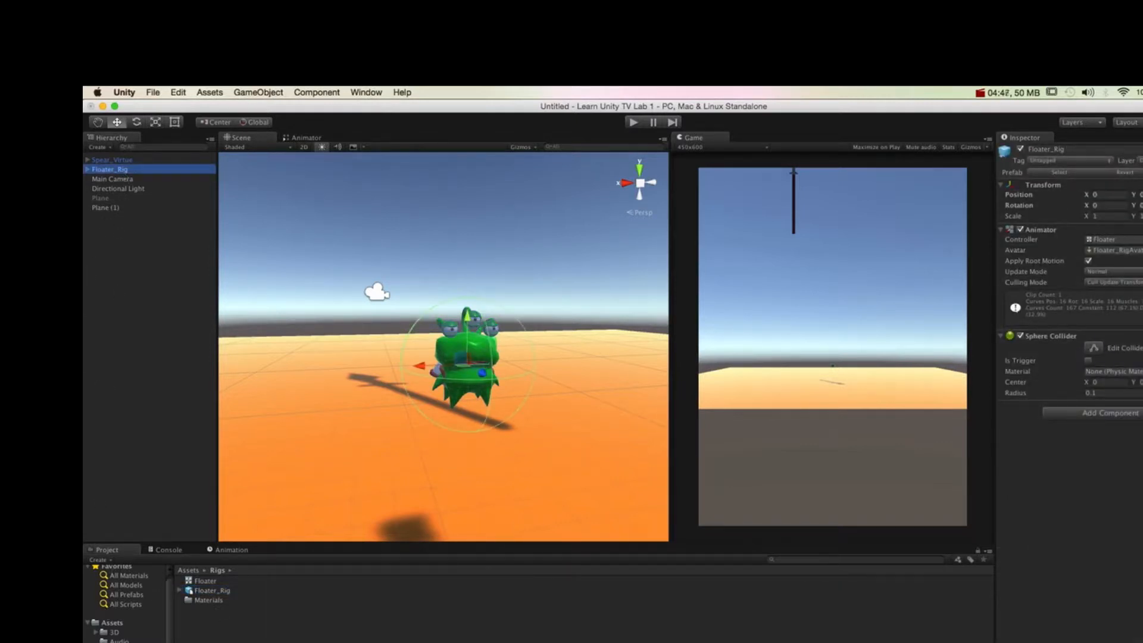
pyautogui.click(122, 642)
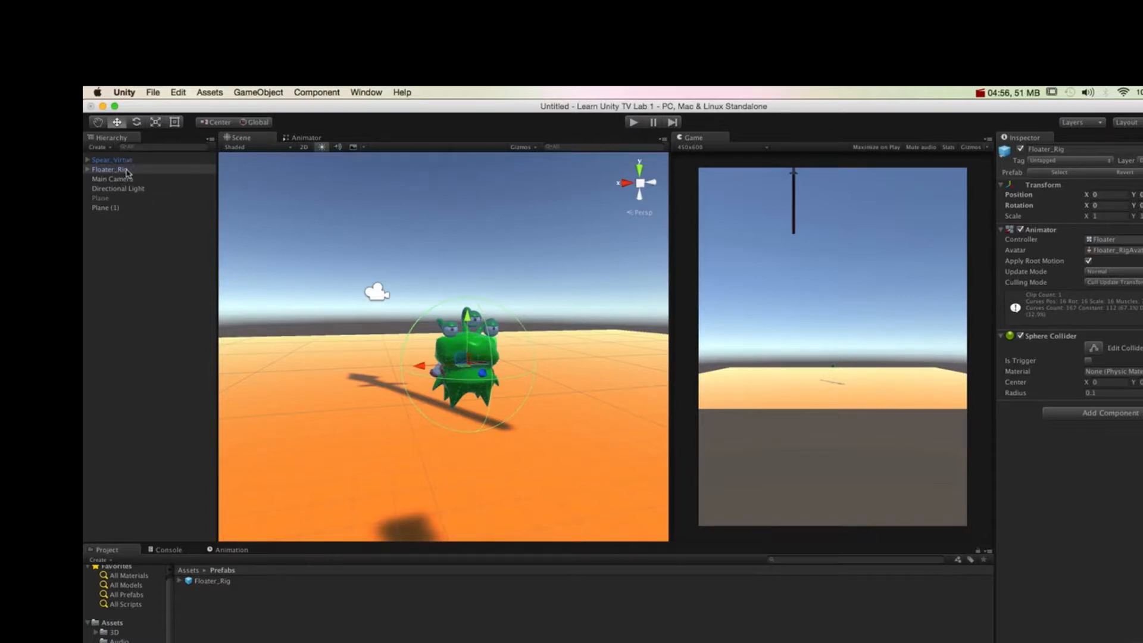
pyautogui.click(214, 585)
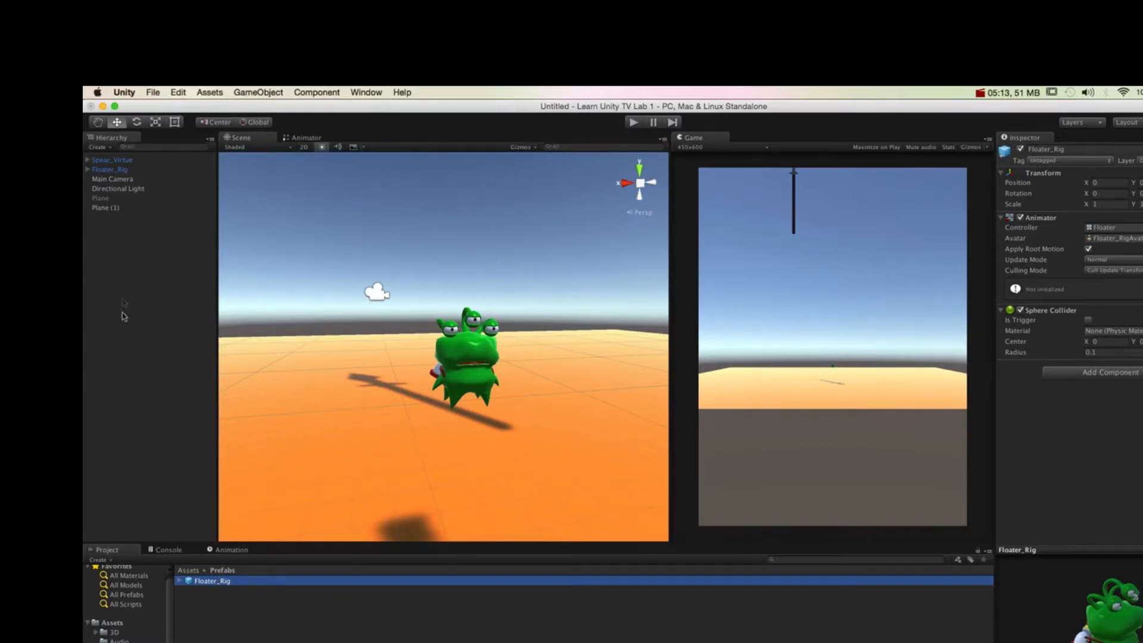
pyautogui.click(126, 161)
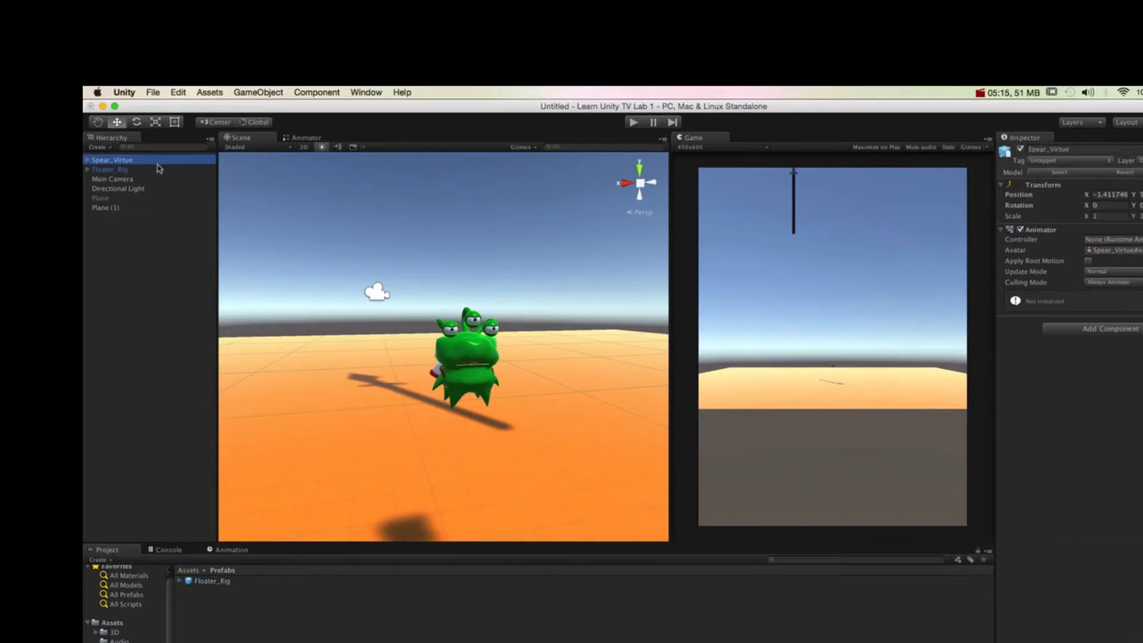
pyautogui.click(129, 171)
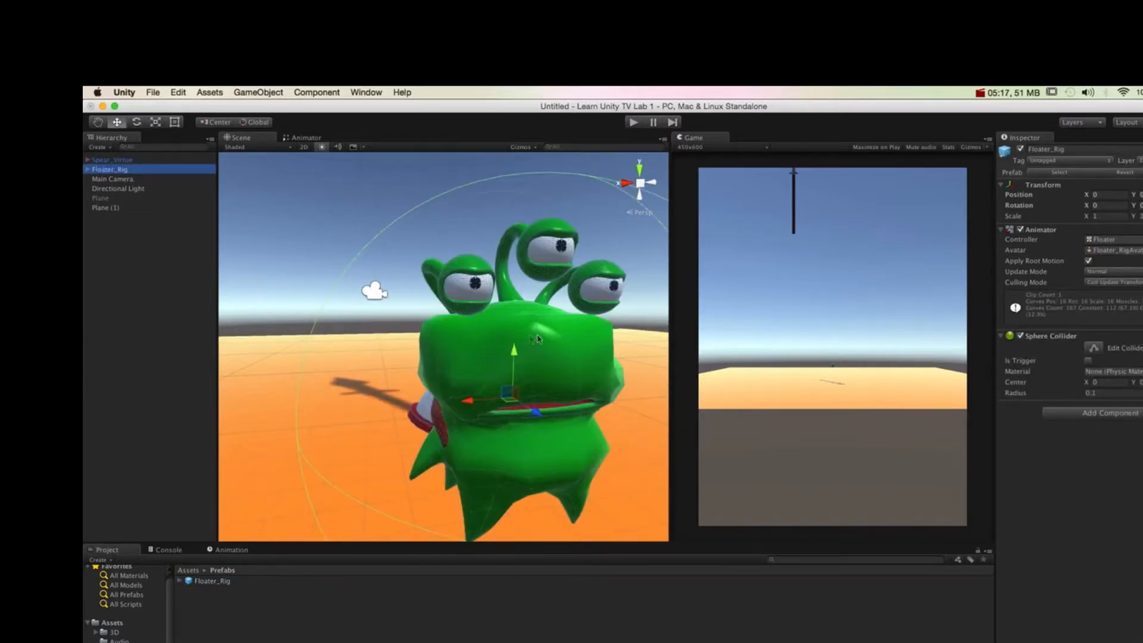
# Step: Place another instance of the Floater_Rig prefab in the scene at about X -1.237 and raise it above the plane
pyautogui.click(260, 582)
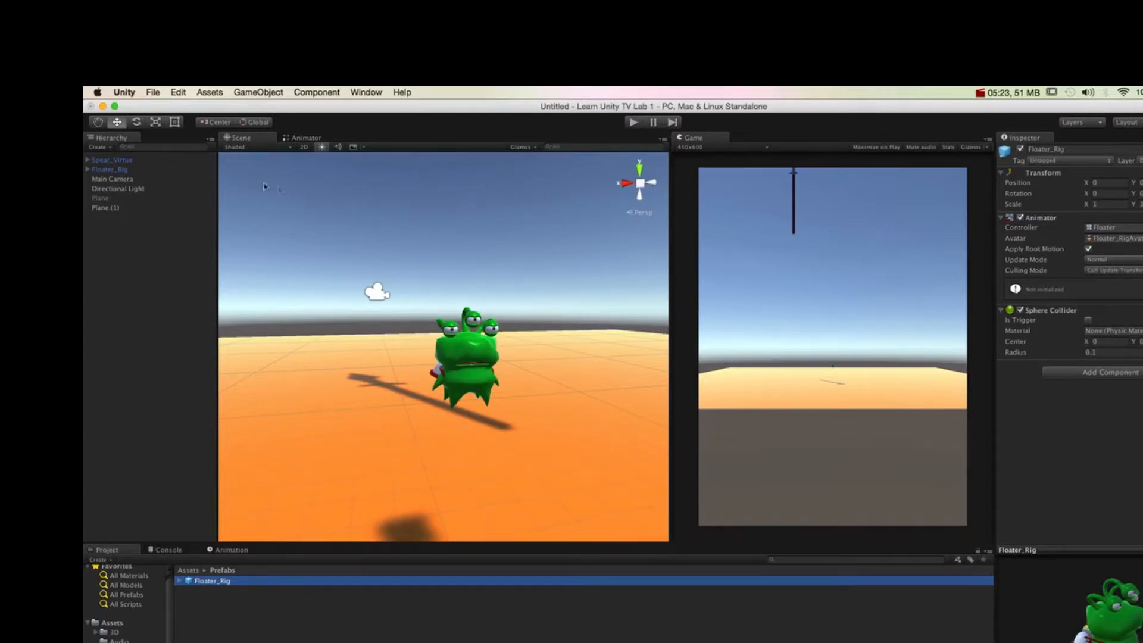
pyautogui.moveTo(216, 583); pyautogui.dragTo(562, 373)
pyautogui.moveTo(564, 330); pyautogui.dragTo(566, 255)
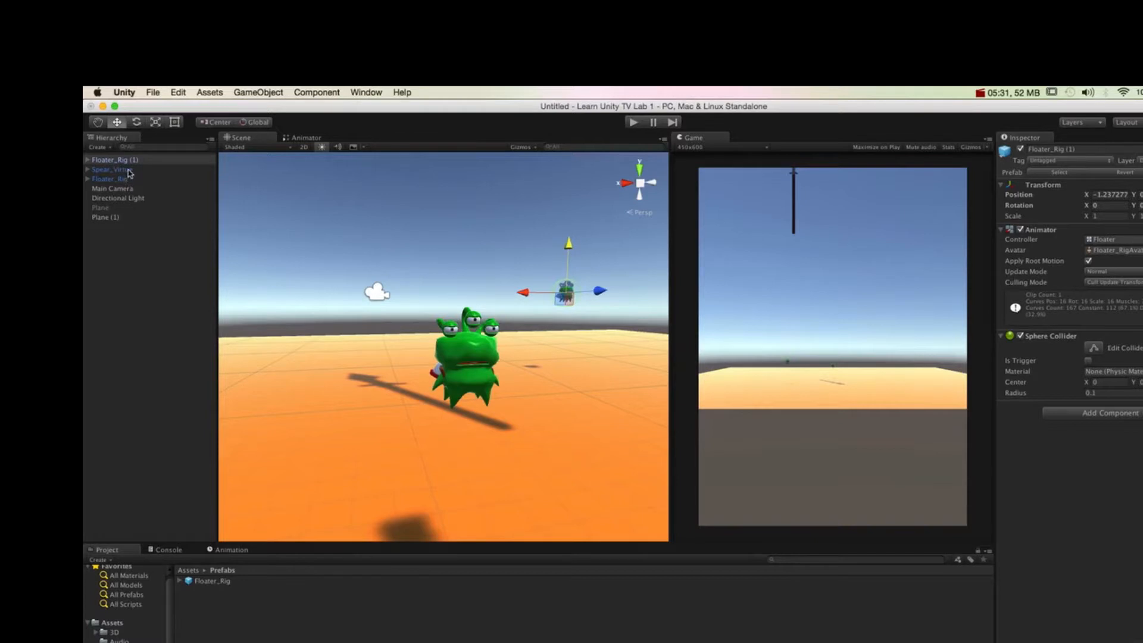
# Step: Increase the sphere collider radius of the original Floater_Rig scene instance to 0.22
pyautogui.click(145, 180)
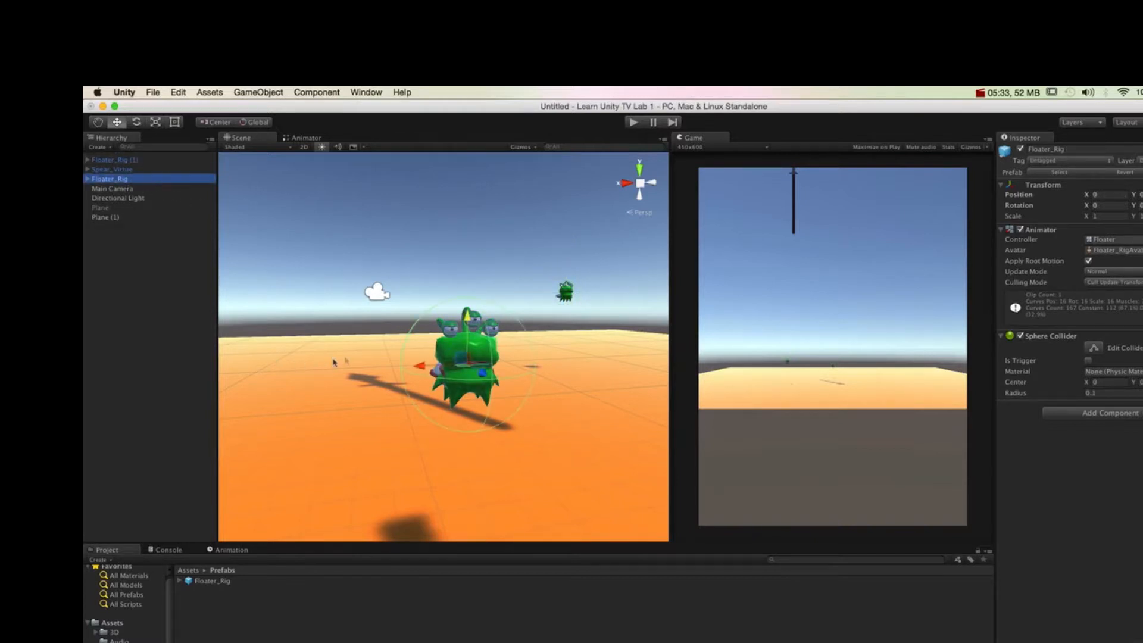
pyautogui.moveTo(1036, 392); pyautogui.dragTo(1040, 395)
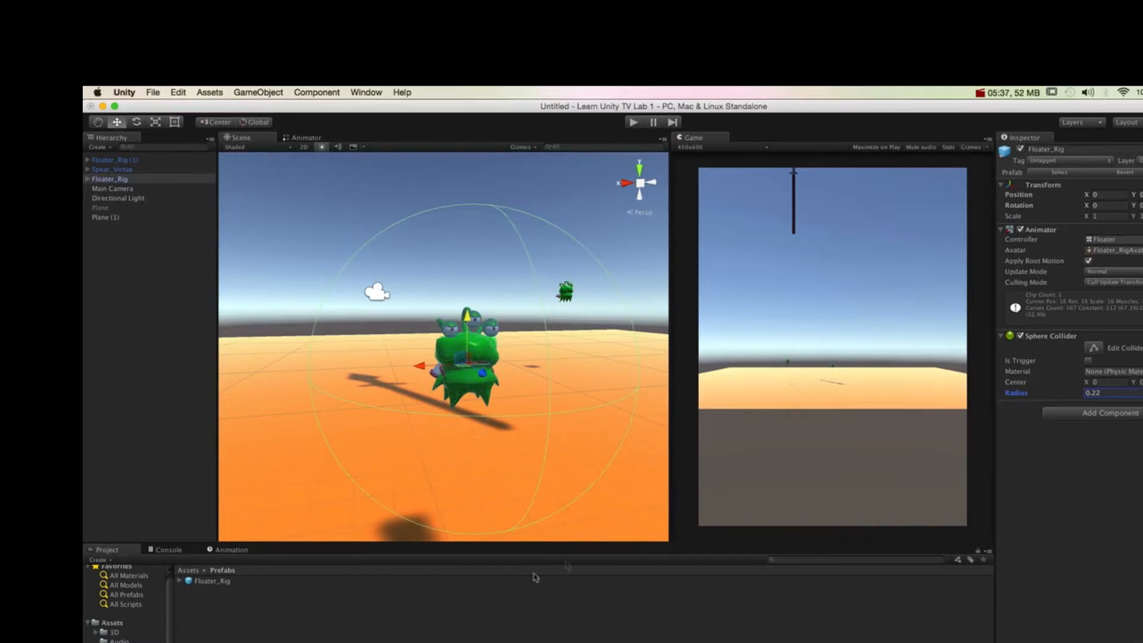
pyautogui.moveTo(403, 414)
pyautogui.keyDown('alt'); pyautogui.mouseDown()
pyautogui.moveTo(411, 381)
pyautogui.moveTo(400, 394)
pyautogui.mouseUp(); pyautogui.keyUp('alt')
pyautogui.click(1119, 395)
# Step: Compare the modified Floater_Rig instance with its source prefab and revert the instance to the prefab's settings
pyautogui.click(225, 583)
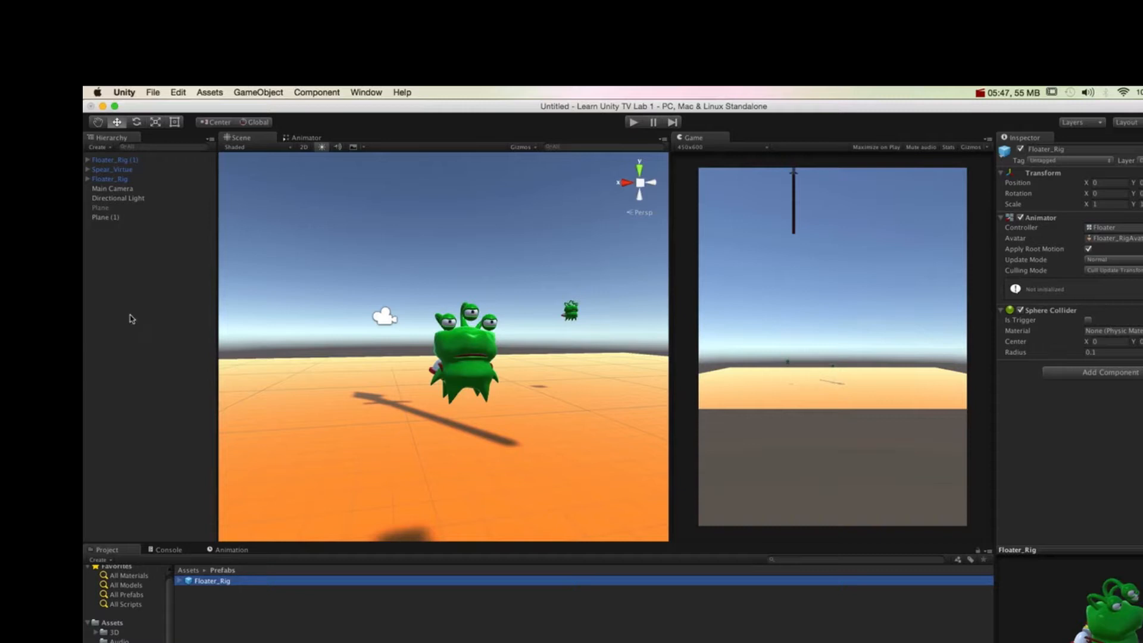
pyautogui.click(121, 179)
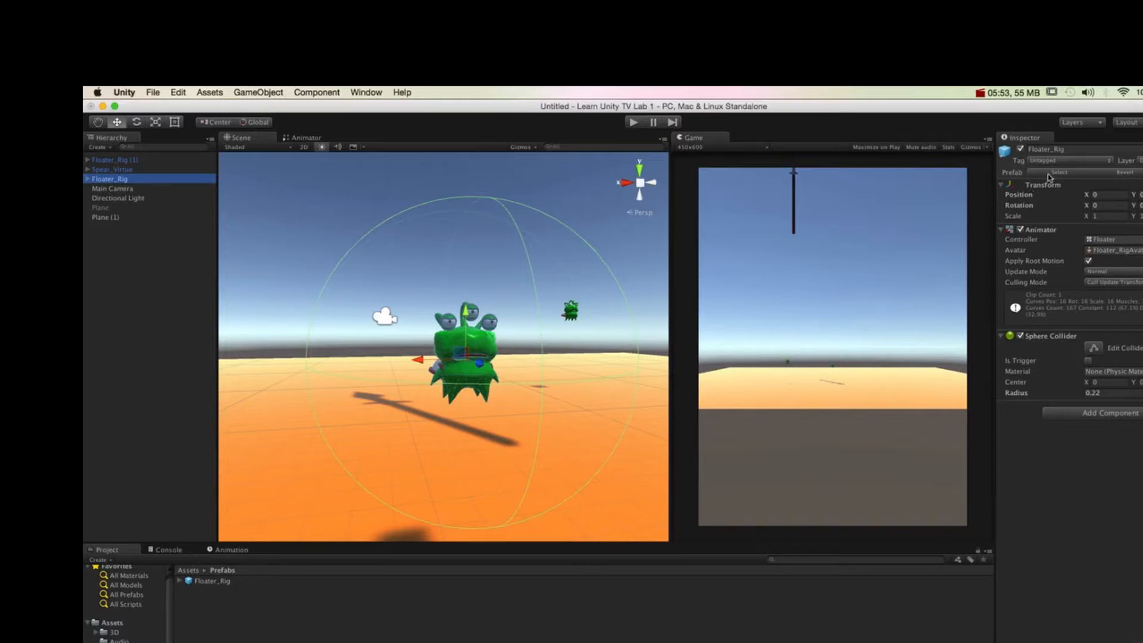
pyautogui.click(1079, 174)
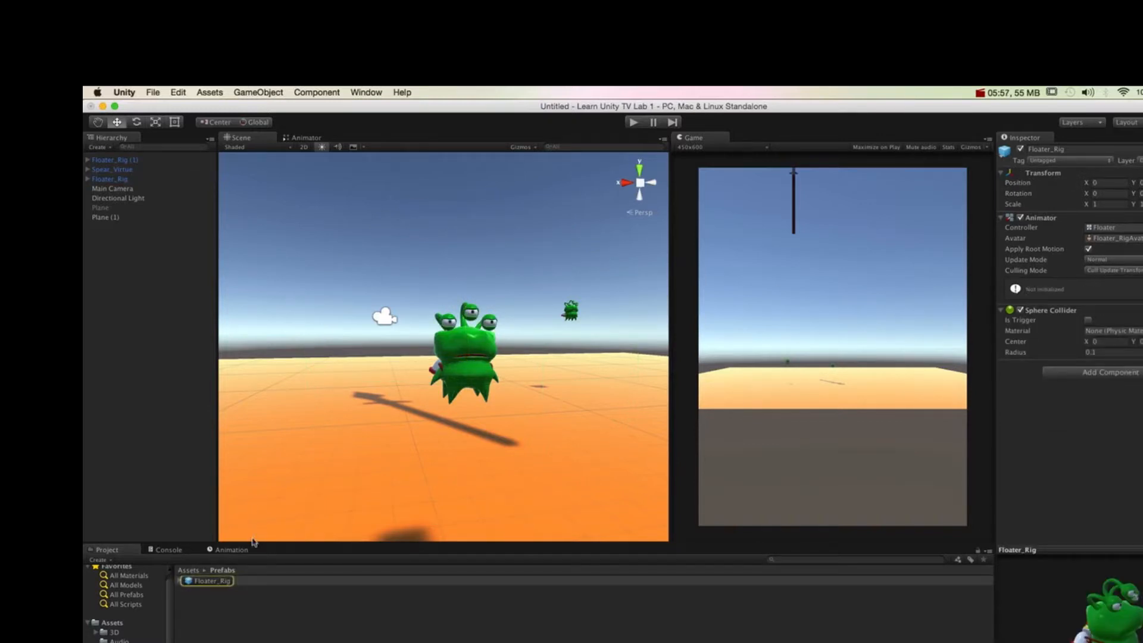
pyautogui.click(125, 179)
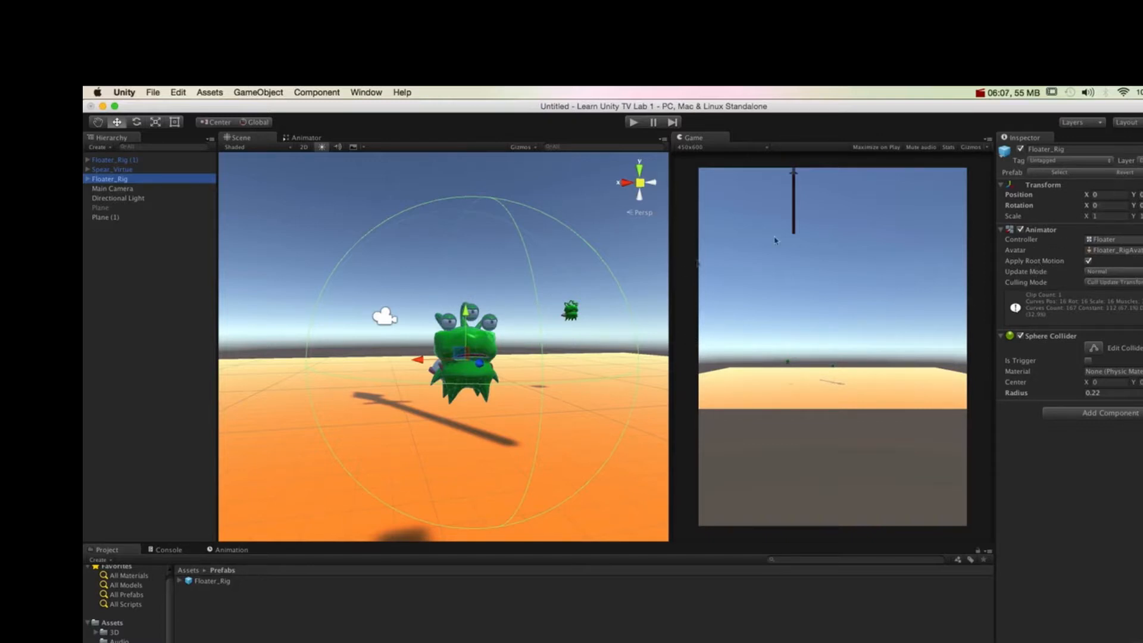
pyautogui.click(1142, 173)
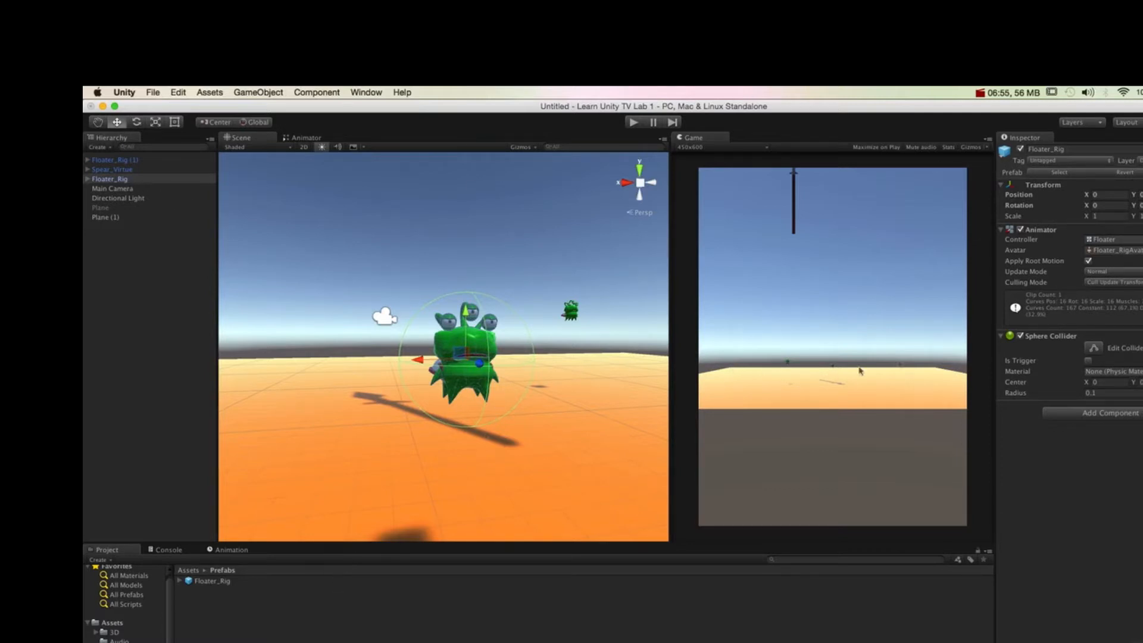
# Step: Set the original Floater_Rig instance's sphere collider radius to 0.2 and apply the change to the prefab
pyautogui.click(1134, 392)
pyautogui.write('0.2')
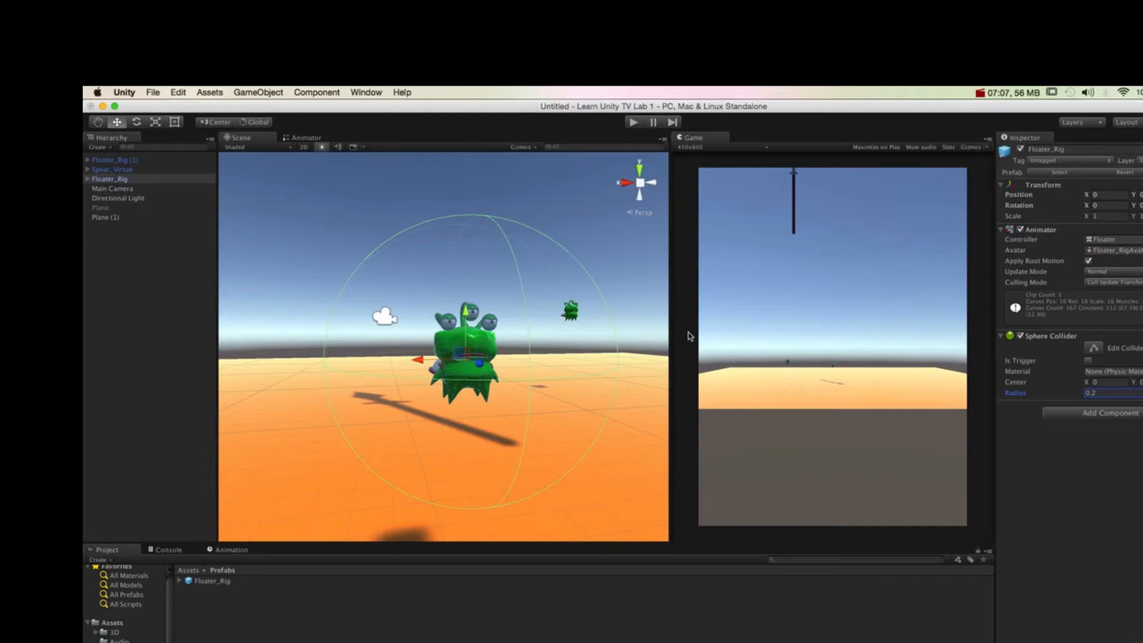
pyautogui.click(273, 584)
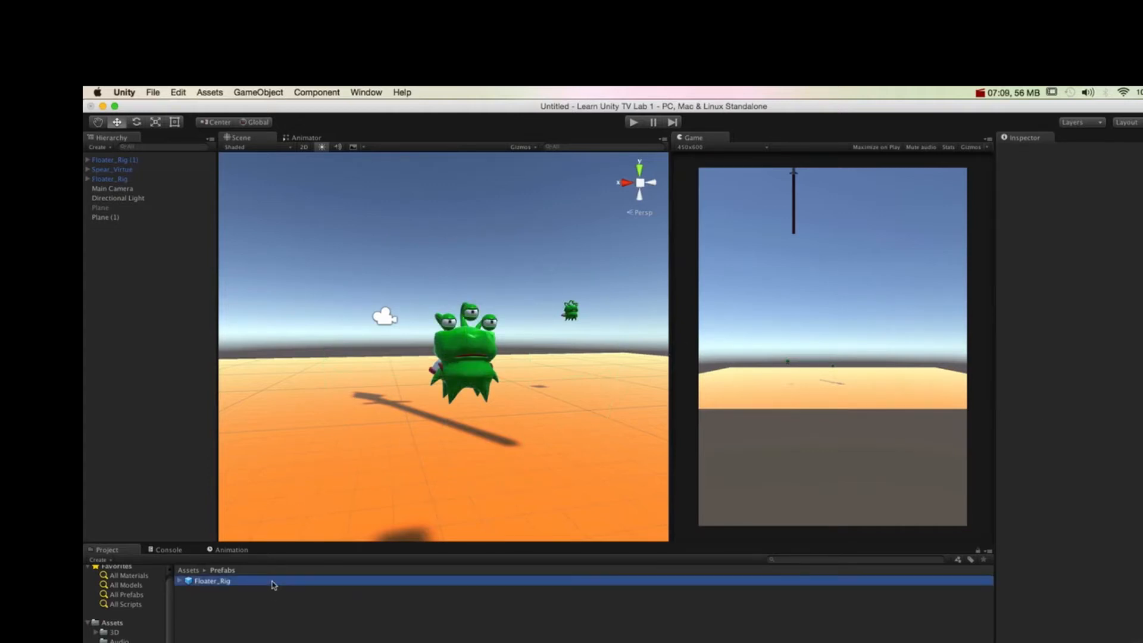
pyautogui.click(149, 161)
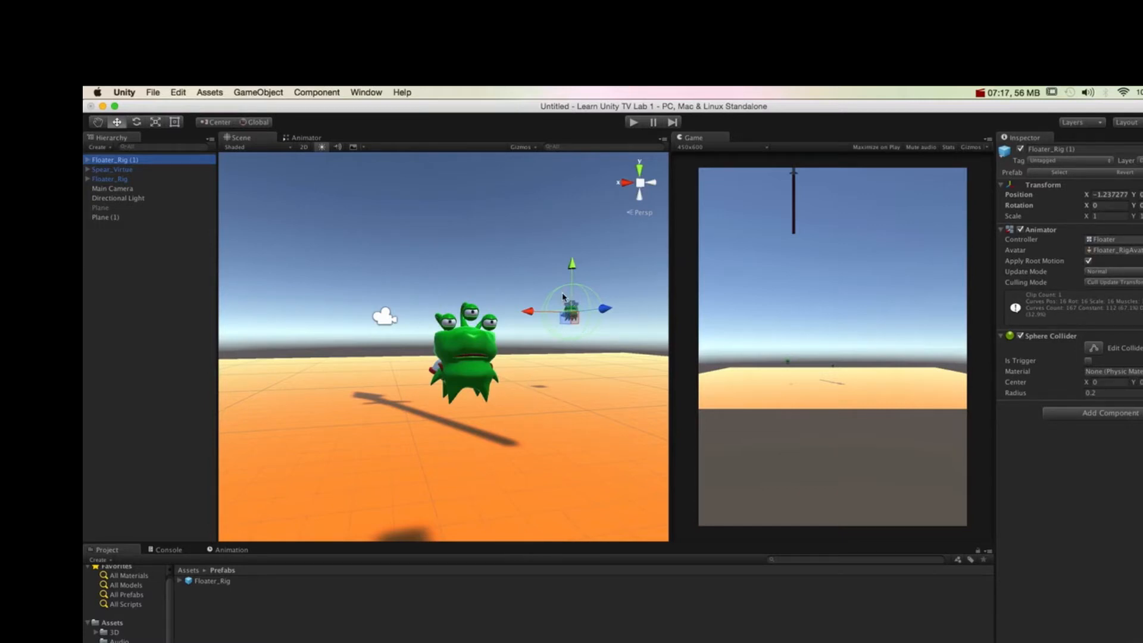
pyautogui.click(217, 588)
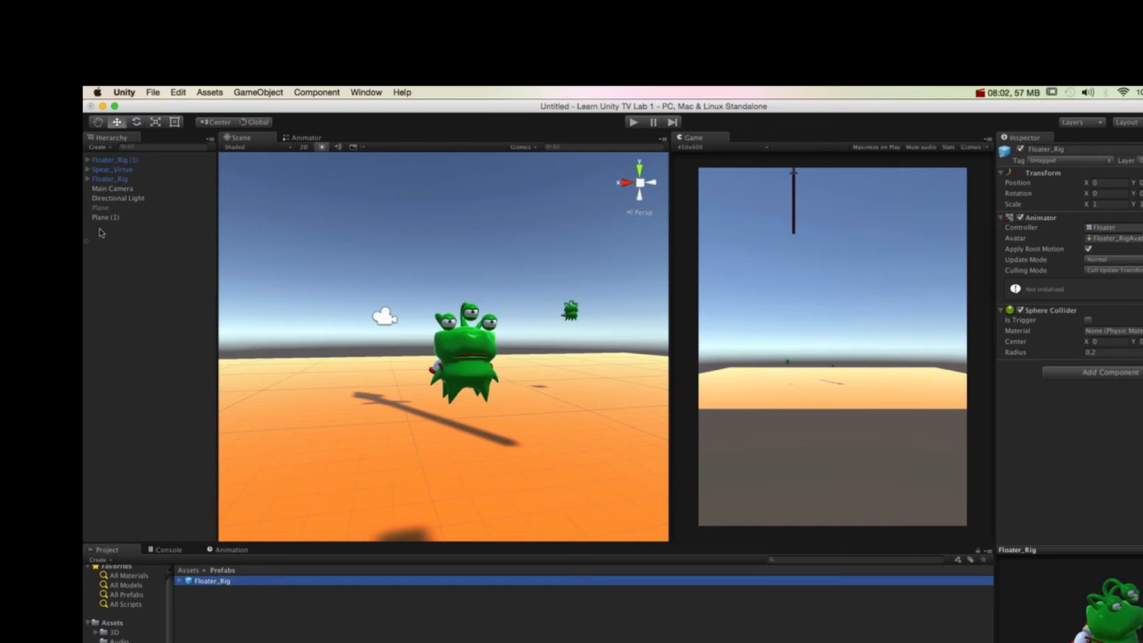
# Step: Delete the original Floater_Rig instance from the scene
pyautogui.click(127, 180)
pyautogui.rightClick(143, 179)
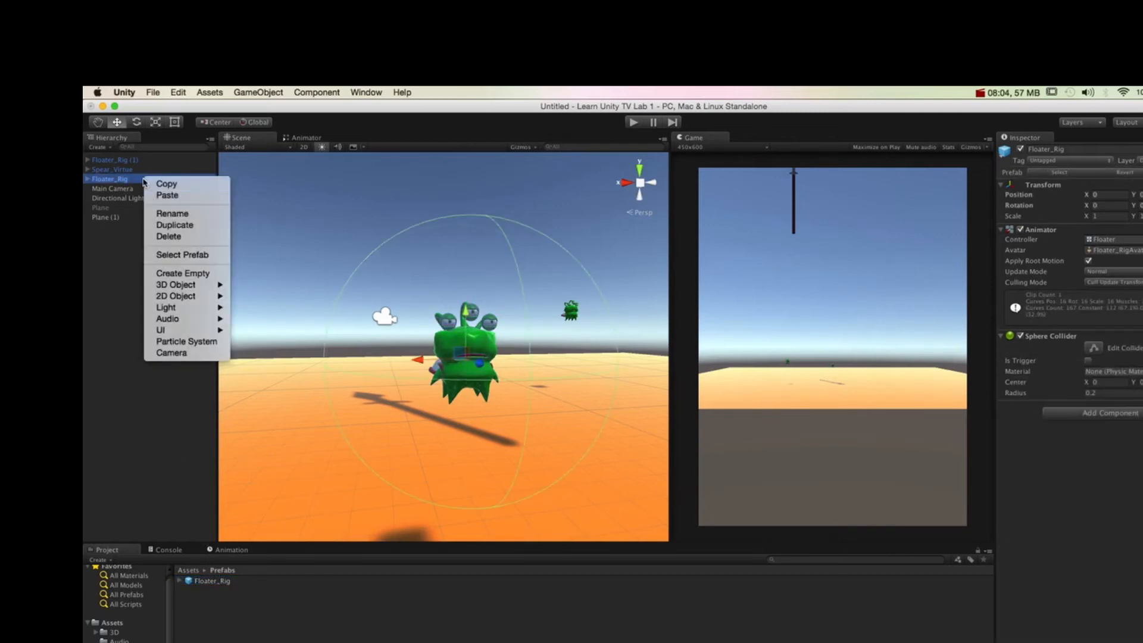
pyautogui.click(169, 237)
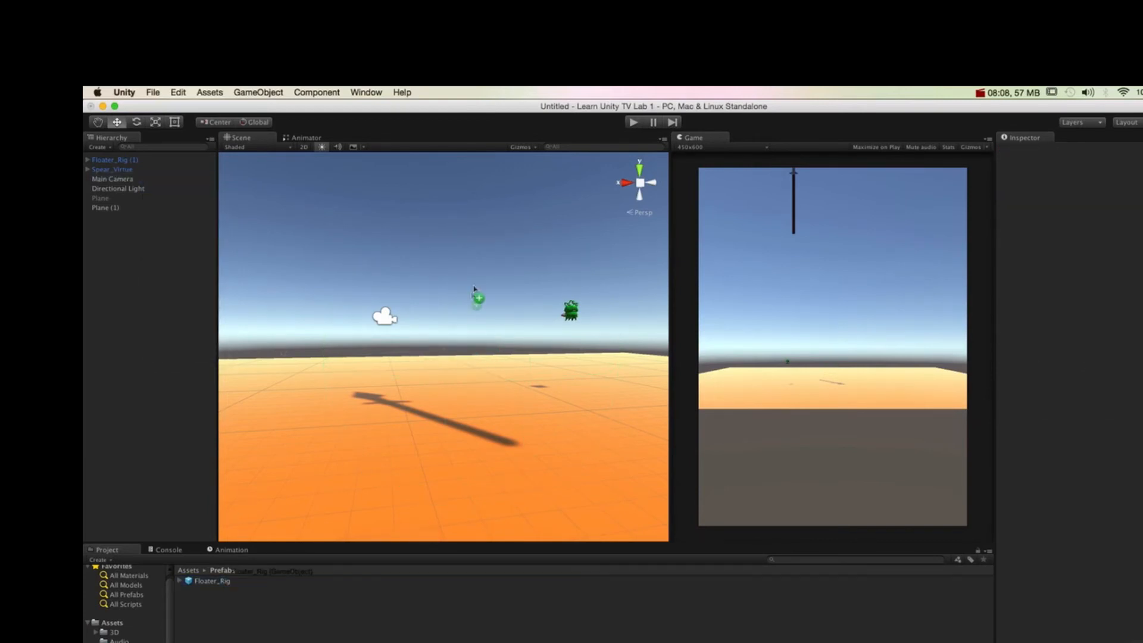
# Step: Place a new Floater_Rig prefab instance in the scene and move it near Floater_Rig (1), at about X -1.354
pyautogui.moveTo(478, 300); pyautogui.dragTo(487, 367)
pyautogui.moveTo(483, 325); pyautogui.dragTo(482, 295)
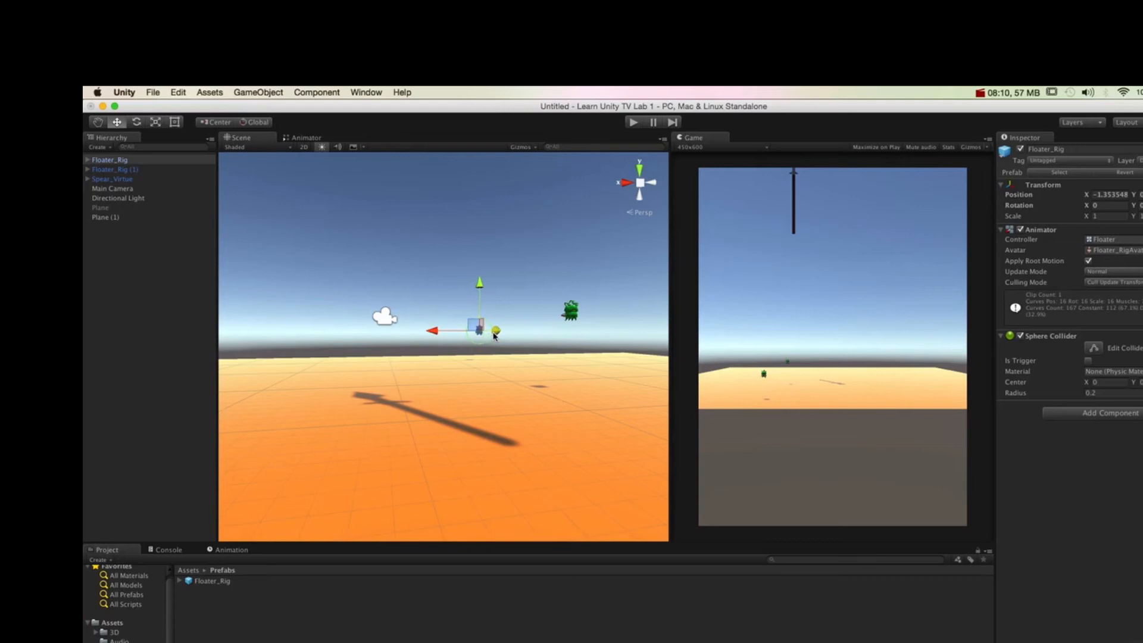
pyautogui.moveTo(494, 337); pyautogui.dragTo(602, 351)
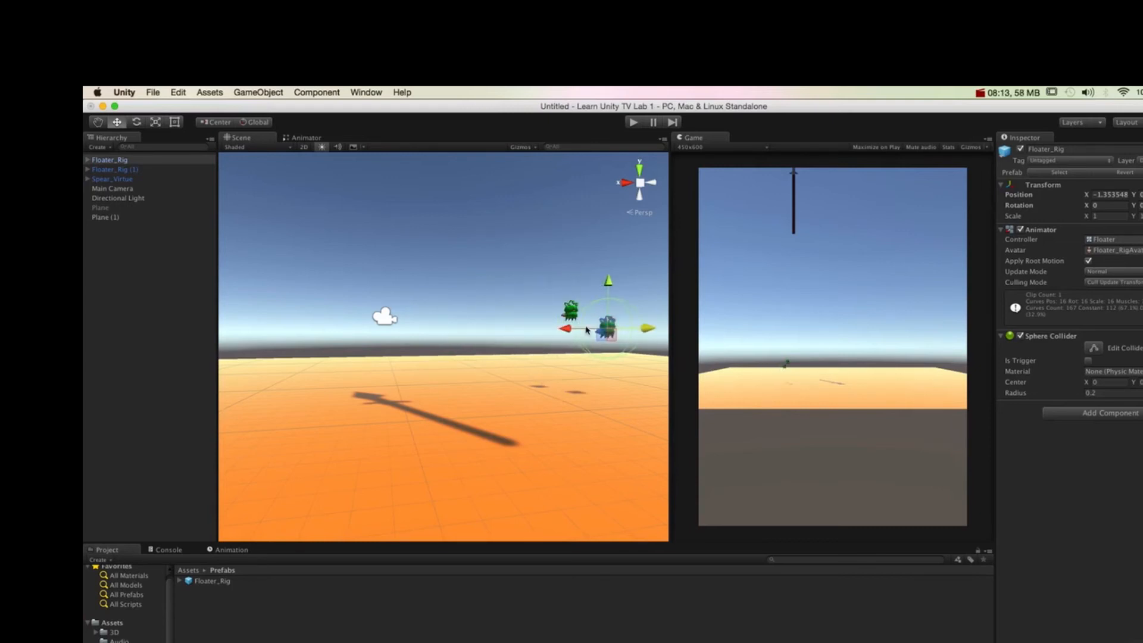
# Step: Set the sphere collider radius on the Floater_Rig prefab to 0.1 and check both scene instances
pyautogui.click(238, 583)
pyautogui.click(1107, 352)
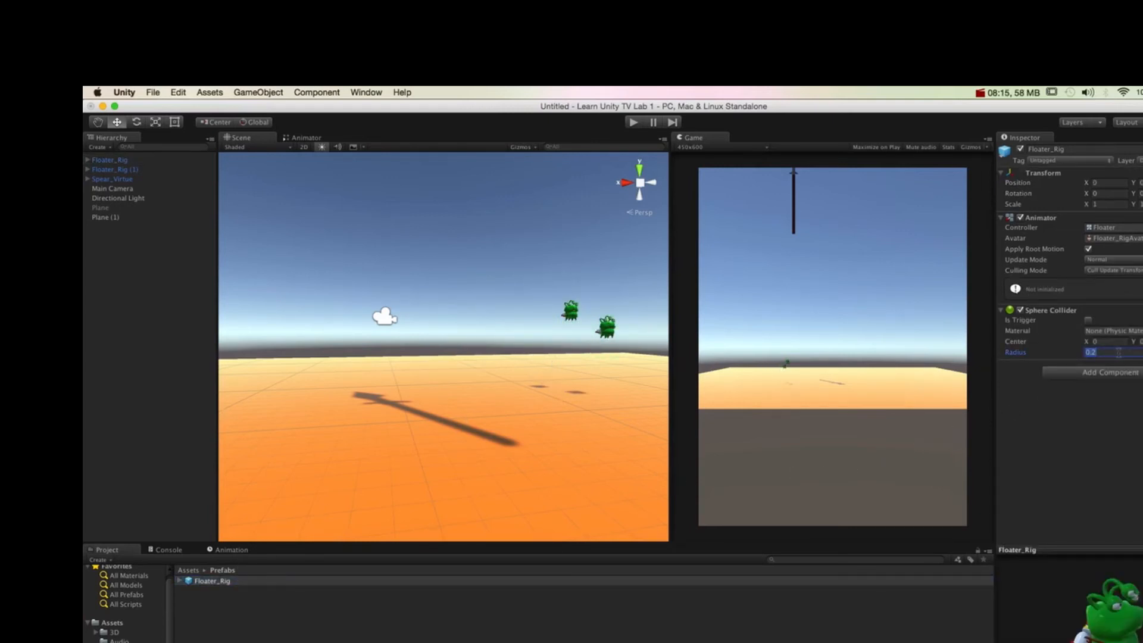
pyautogui.press('BackSpace')
pyautogui.write('0.1')
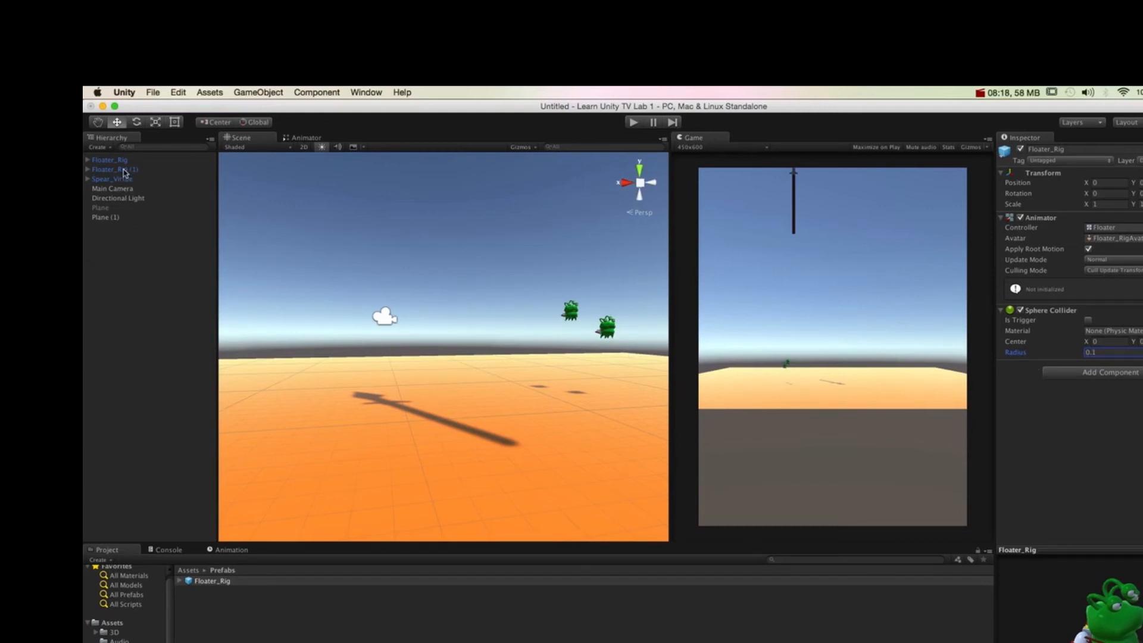
pyautogui.click(125, 170)
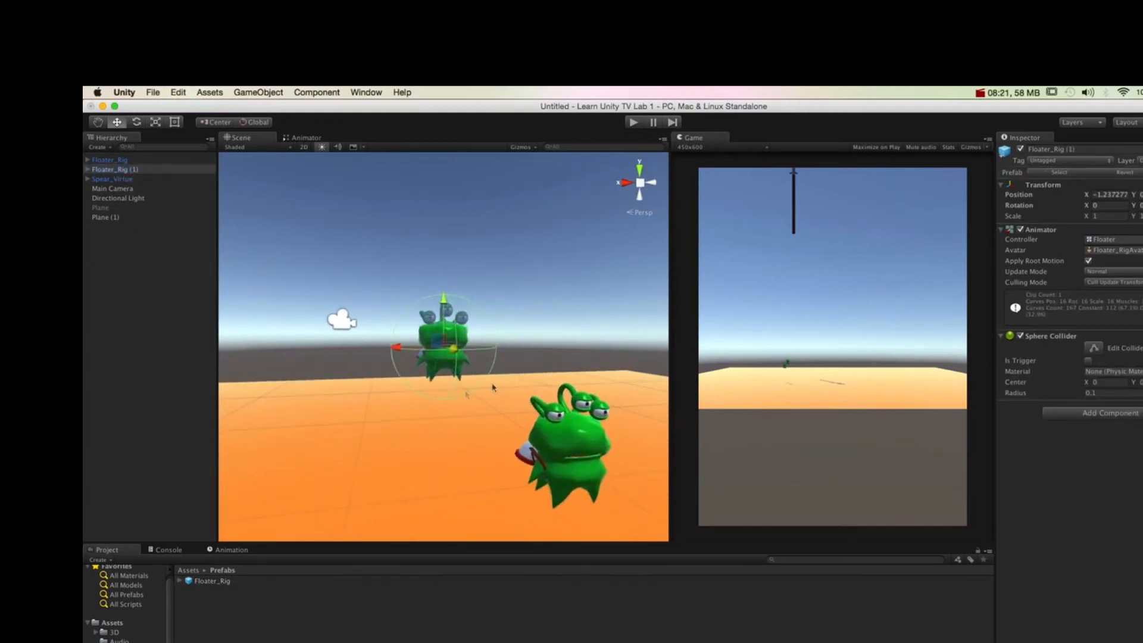
pyautogui.click(152, 159)
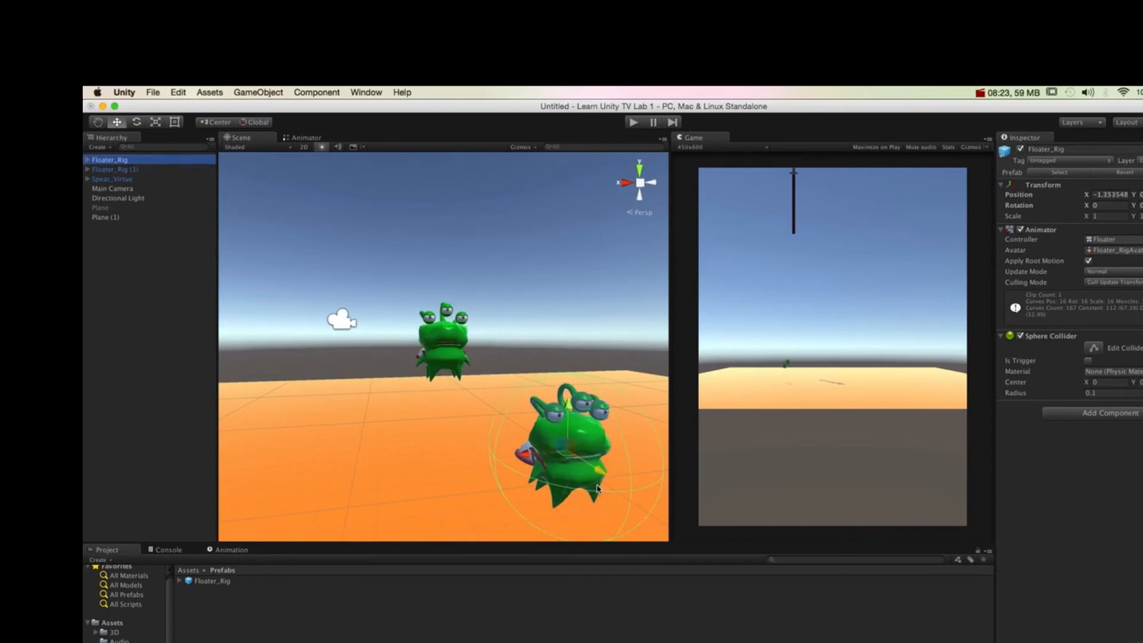